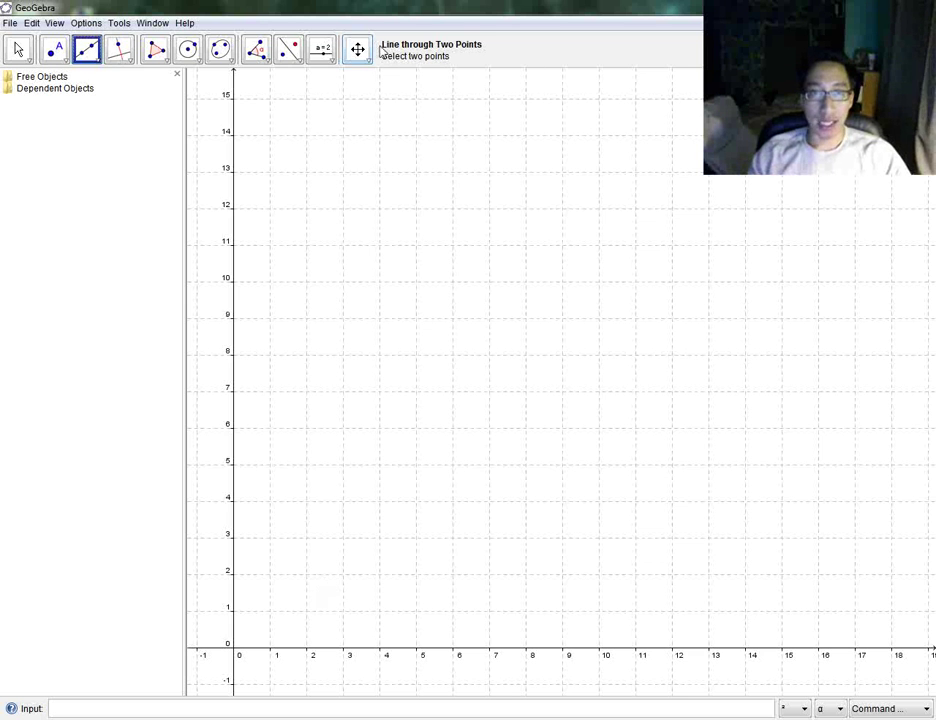
Pan the coordinate plane with the Move Drawing Pad tool to reposition the origin
{"action": "left_click", "coordinate": [359, 49]}
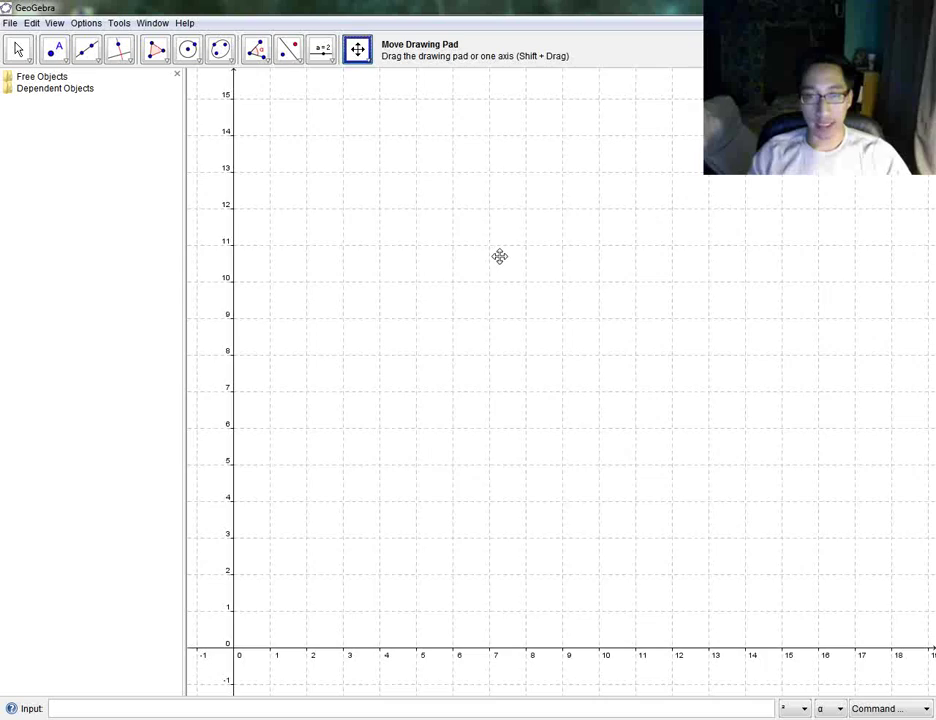
{"action": "mouse_move", "coordinate": [503, 330]}
{"action": "left_mouse_down"}
{"action": "mouse_move", "coordinate": [846, 217]}
{"action": "mouse_move", "coordinate": [750, 510]}
{"action": "mouse_move", "coordinate": [364, 339]}
{"action": "mouse_move", "coordinate": [566, 180]}
{"action": "mouse_move", "coordinate": [537, 534]}
{"action": "mouse_move", "coordinate": [474, 336]}
{"action": "mouse_move", "coordinate": [530, 458]}
{"action": "mouse_move", "coordinate": [842, 267]}
{"action": "mouse_move", "coordinate": [681, 526]}
{"action": "mouse_move", "coordinate": [589, 240]}
{"action": "mouse_move", "coordinate": [433, 174]}
{"action": "mouse_move", "coordinate": [426, 297]}
{"action": "mouse_move", "coordinate": [389, 152]}
{"action": "mouse_move", "coordinate": [457, 443]}
{"action": "mouse_move", "coordinate": [423, 325]}
{"action": "mouse_move", "coordinate": [409, 384]}
{"action": "mouse_move", "coordinate": [441, 455]}
{"action": "mouse_move", "coordinate": [432, 447]}
{"action": "mouse_move", "coordinate": [437, 420]}
{"action": "left_mouse_up"}
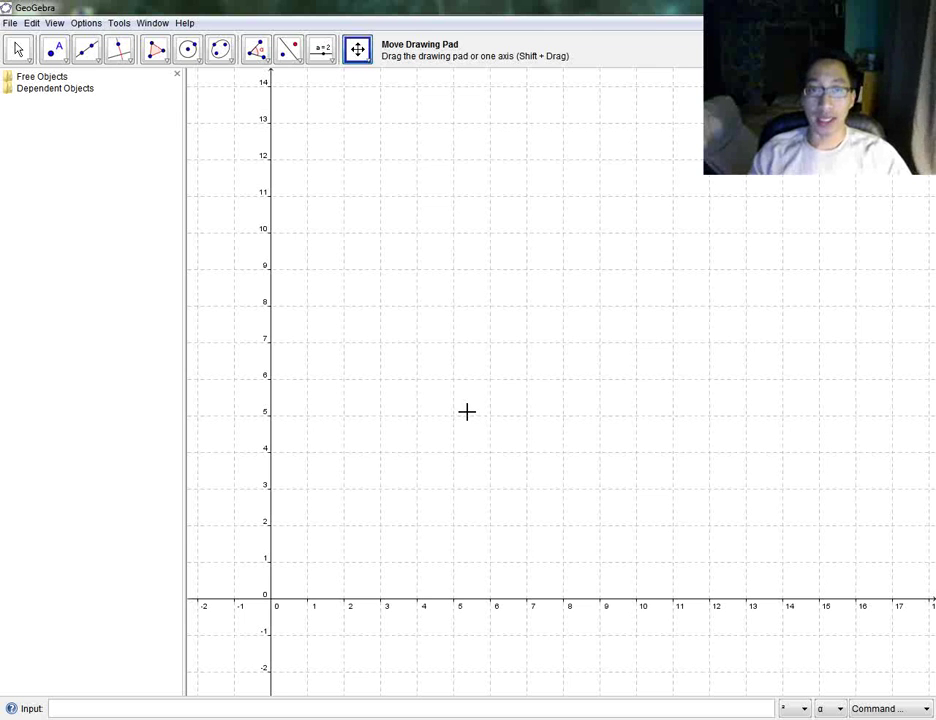
Hide the axes and the grid from the drawing pad's context menu
{"action": "right_click", "coordinate": [450, 200]}
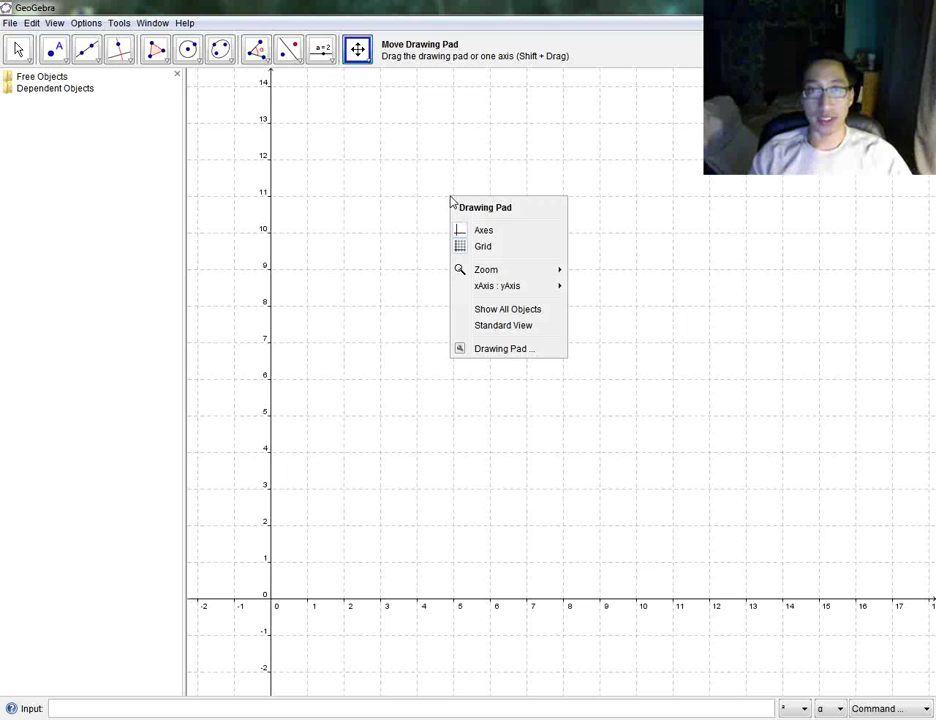
{"action": "left_click", "coordinate": [484, 230]}
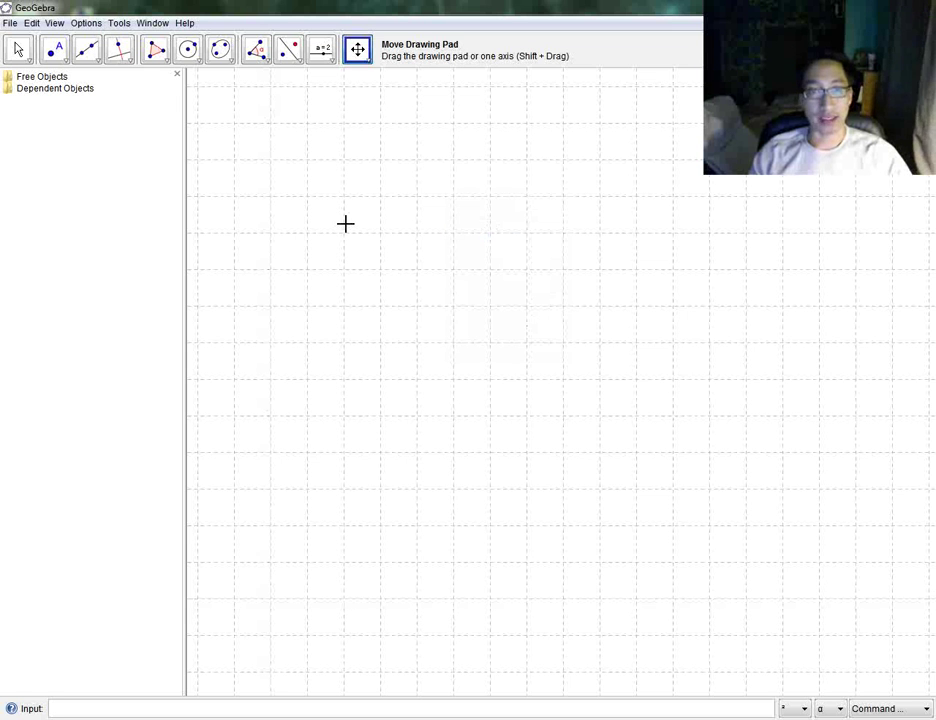
{"action": "right_click", "coordinate": [470, 219]}
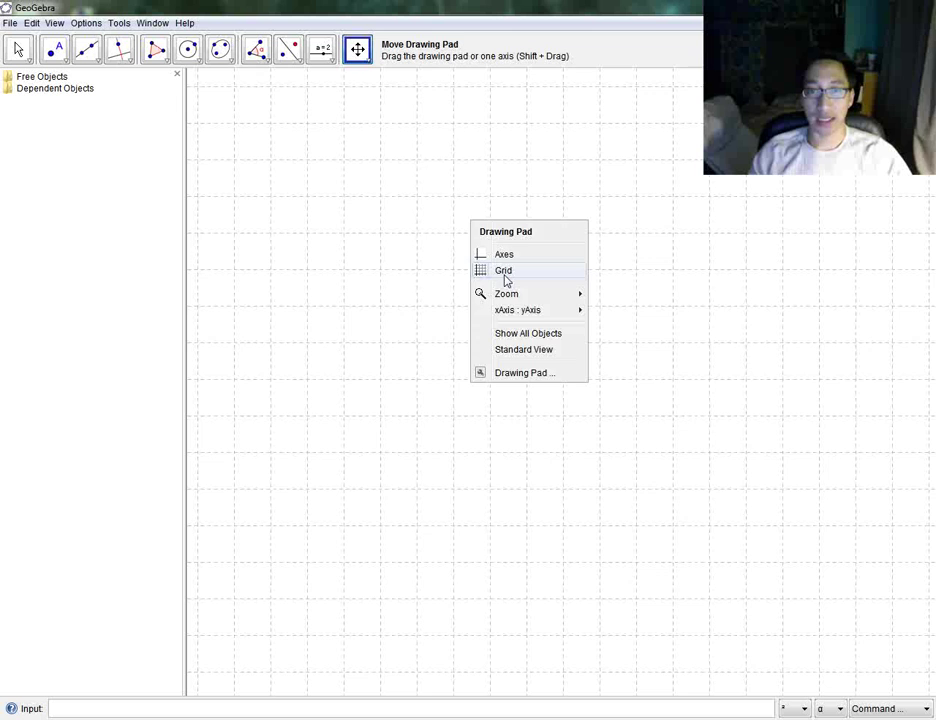
{"action": "left_click", "coordinate": [501, 268]}
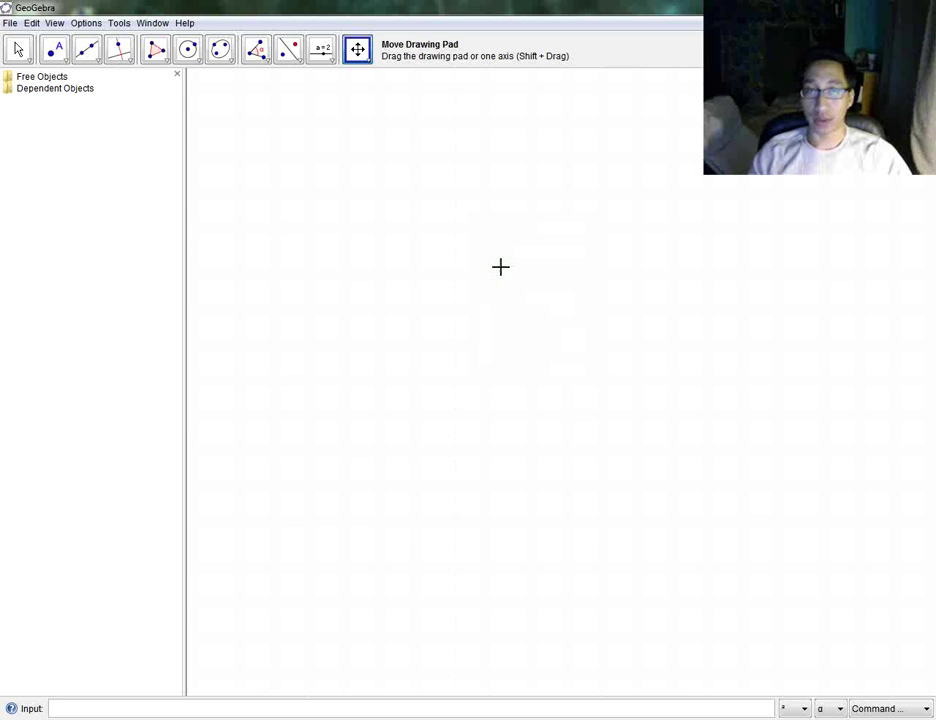
Show the axes and grid again, then look at the View options without changing anything
{"action": "right_click", "coordinate": [500, 266]}
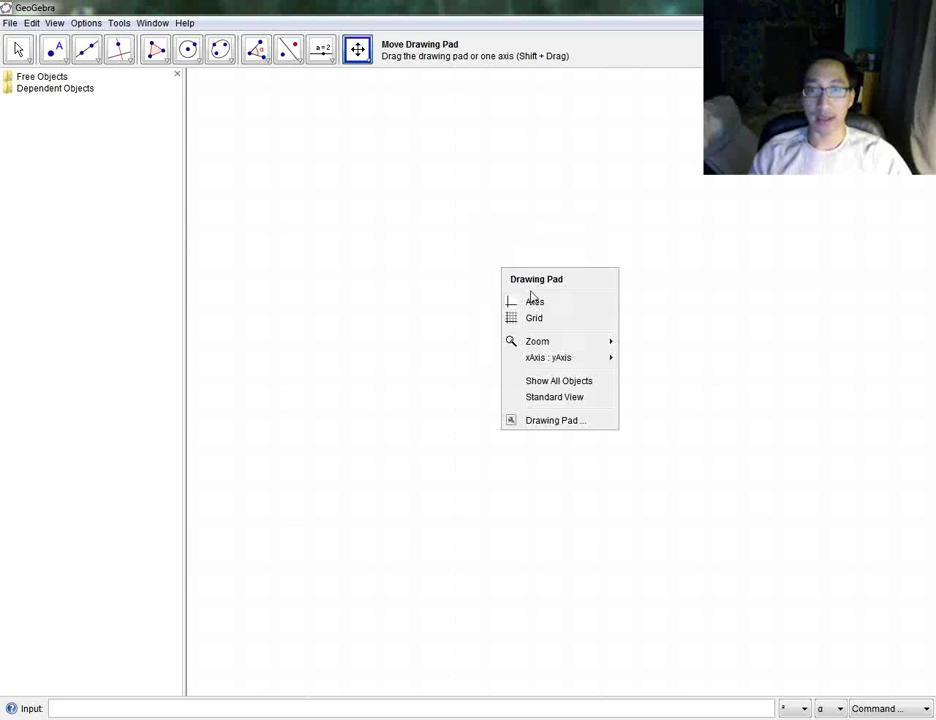
{"action": "left_click", "coordinate": [530, 300]}
{"action": "right_click", "coordinate": [447, 179]}
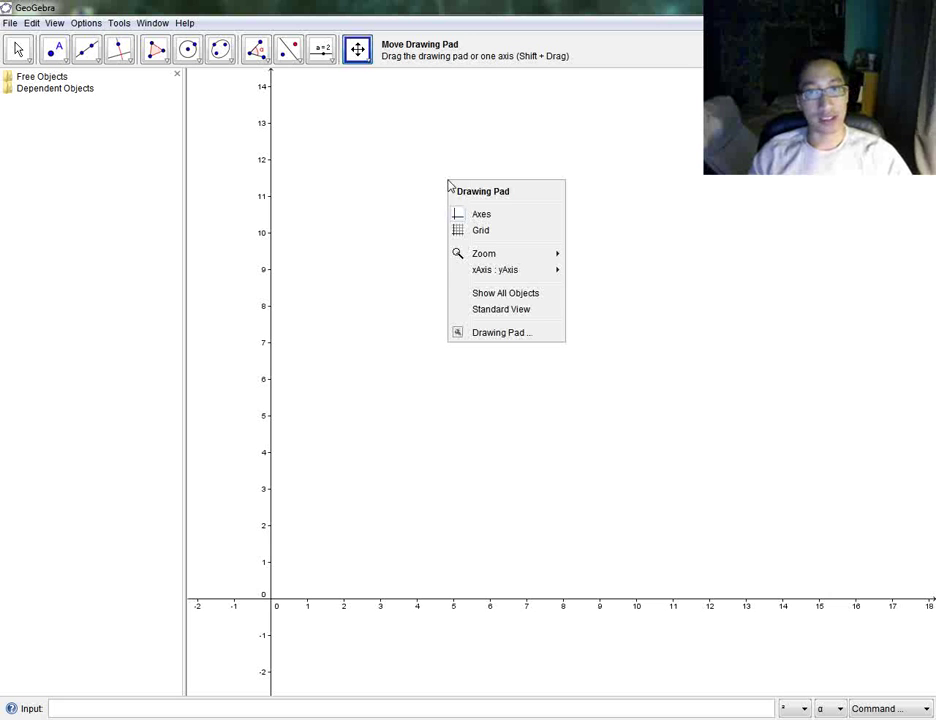
{"action": "left_click", "coordinate": [495, 232]}
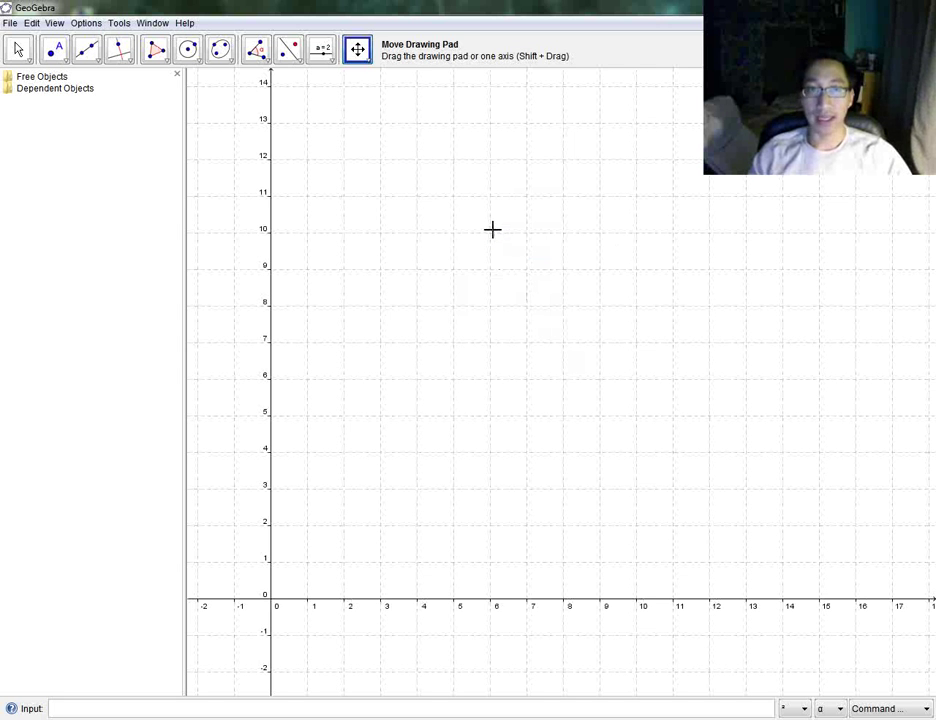
{"action": "left_click", "coordinate": [53, 23]}
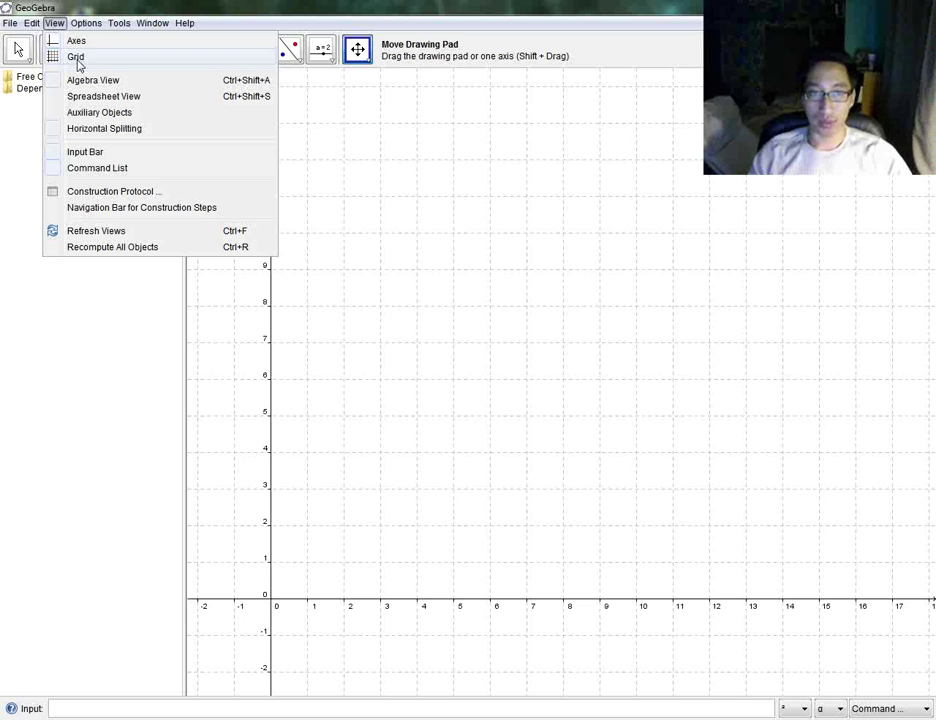
{"action": "key", "text": "Escape"}
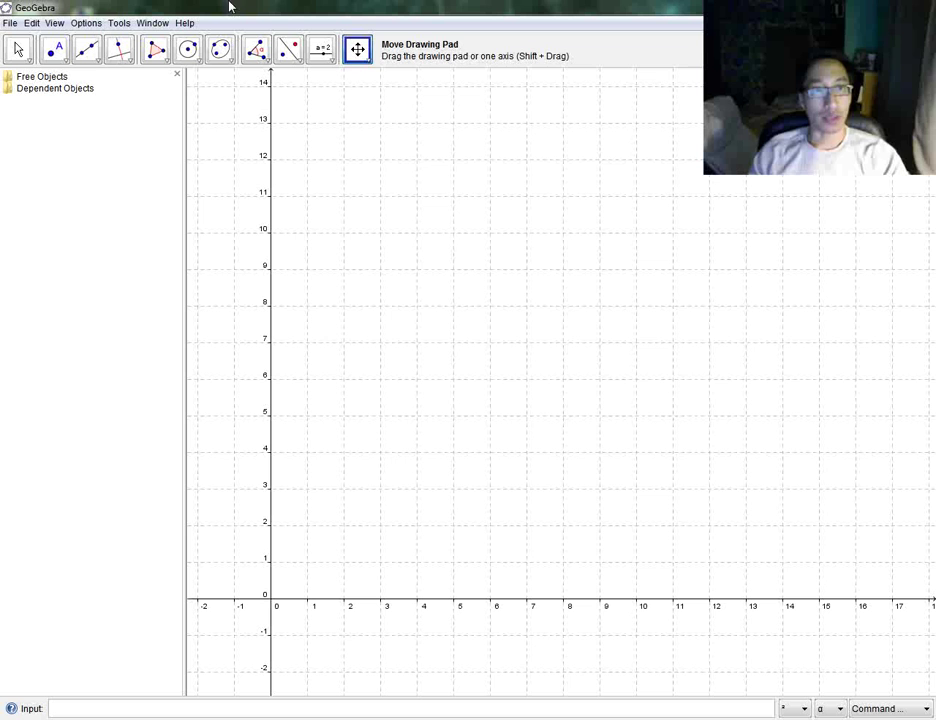
Place points A at (2, 9), B at (10, 9), C on the x-axis near 10, and D at the origin
{"action": "left_click", "coordinate": [56, 50]}
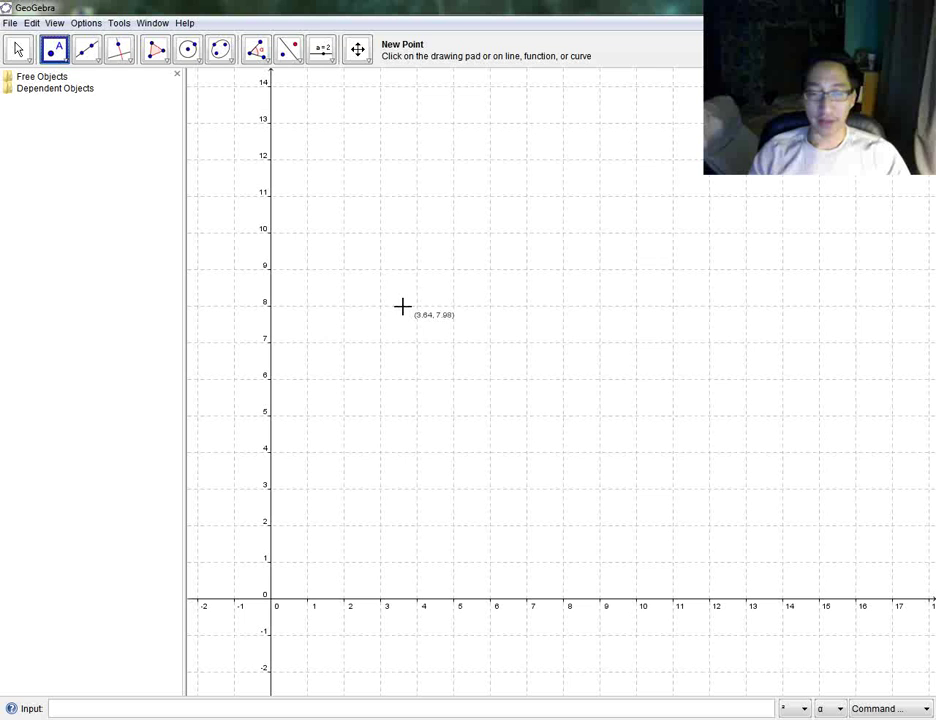
{"action": "left_click", "coordinate": [345, 270]}
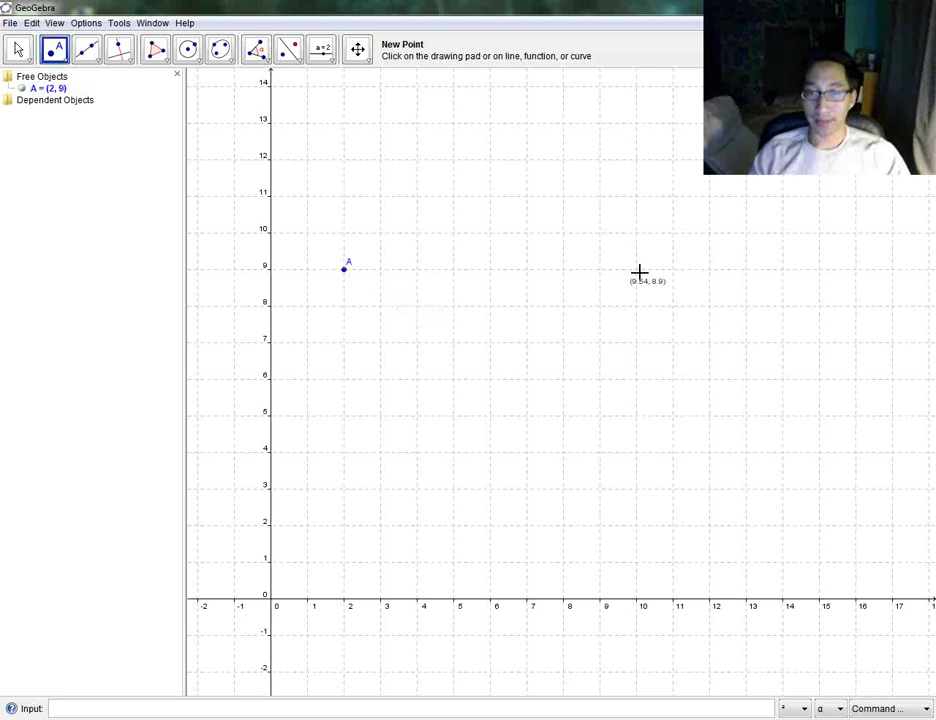
{"action": "left_click", "coordinate": [637, 270]}
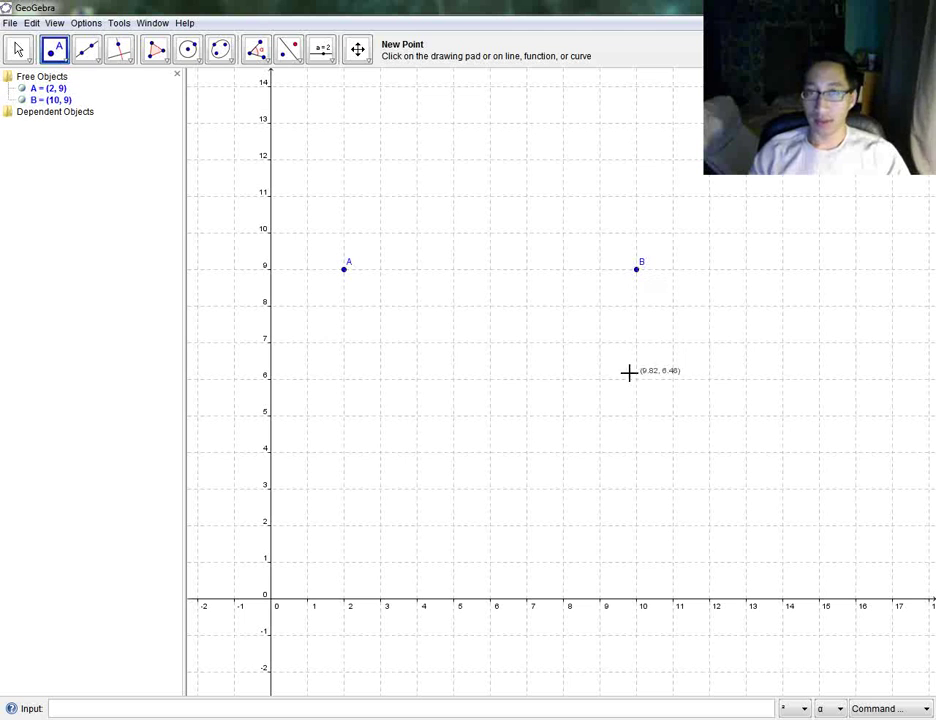
{"action": "left_click", "coordinate": [632, 601]}
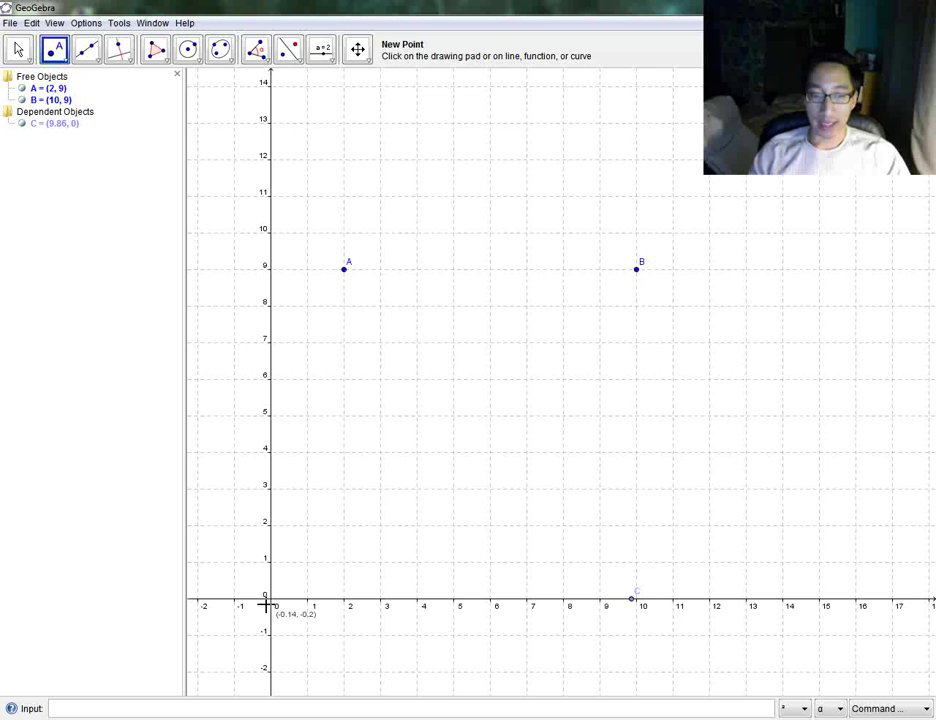
{"action": "left_click", "coordinate": [272, 602]}
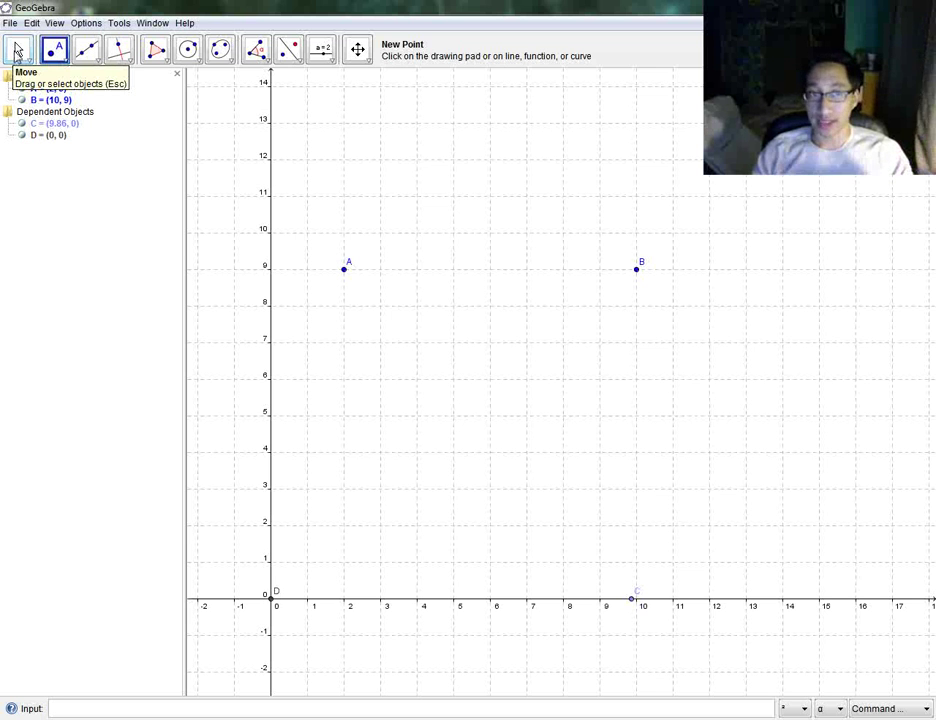
Drag point A to about (1.52, 8.98) and nudge point B slightly
{"action": "left_click", "coordinate": [18, 52]}
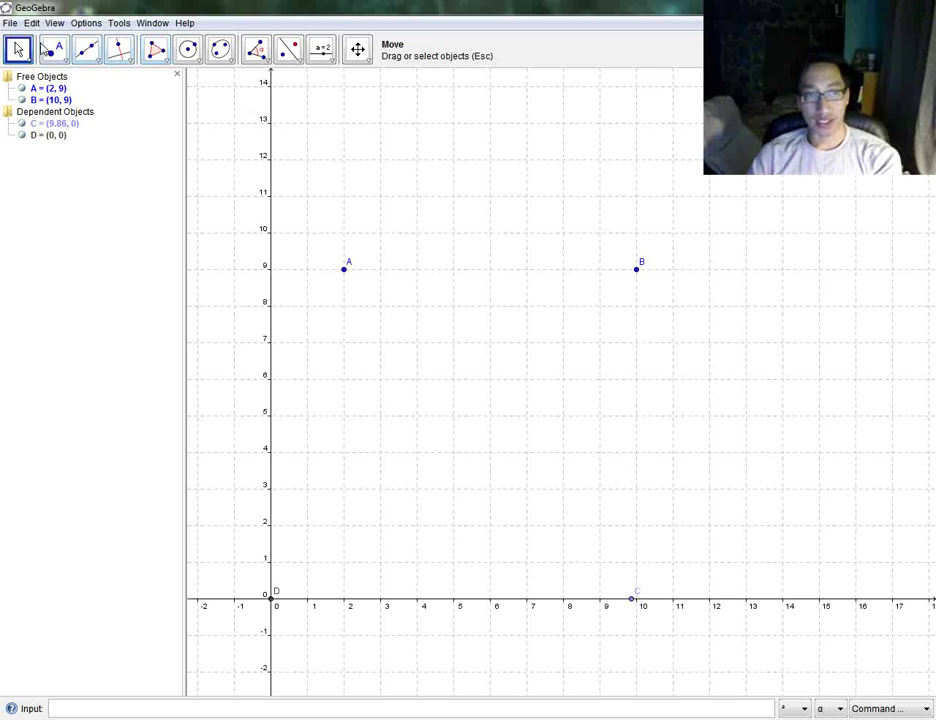
{"action": "left_click", "coordinate": [342, 273]}
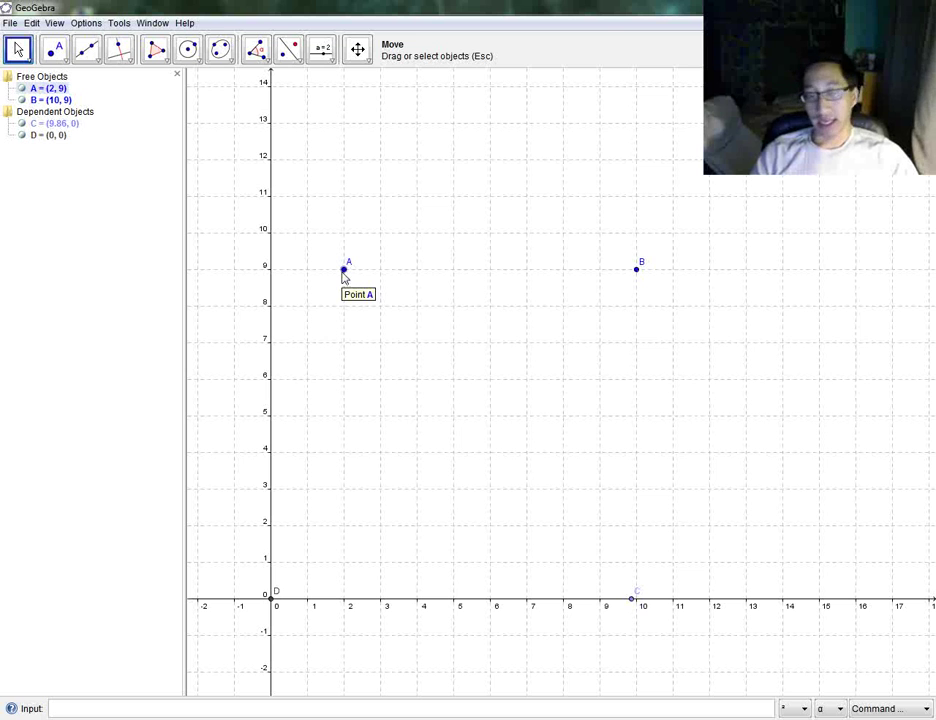
{"action": "mouse_move", "coordinate": [344, 276]}
{"action": "left_mouse_down"}
{"action": "mouse_move", "coordinate": [353, 286]}
{"action": "mouse_move", "coordinate": [495, 146]}
{"action": "mouse_move", "coordinate": [474, 430]}
{"action": "mouse_move", "coordinate": [583, 244]}
{"action": "mouse_move", "coordinate": [539, 167]}
{"action": "mouse_move", "coordinate": [303, 251]}
{"action": "mouse_move", "coordinate": [664, 204]}
{"action": "mouse_move", "coordinate": [391, 347]}
{"action": "mouse_move", "coordinate": [764, 485]}
{"action": "mouse_move", "coordinate": [623, 374]}
{"action": "mouse_move", "coordinate": [610, 244]}
{"action": "mouse_move", "coordinate": [378, 213]}
{"action": "mouse_move", "coordinate": [329, 275]}
{"action": "left_mouse_up"}
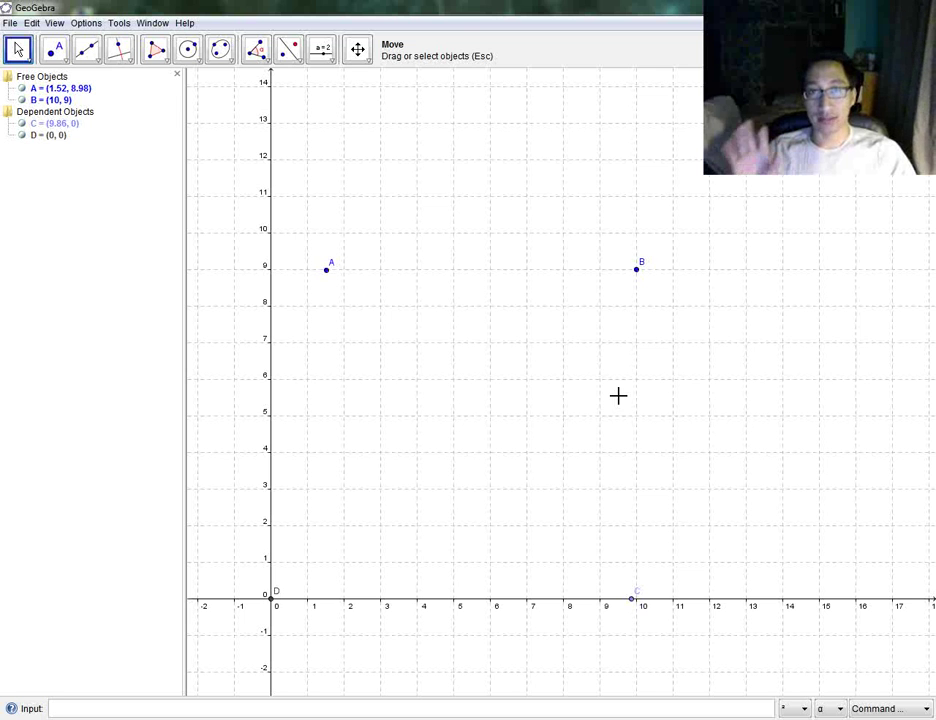
{"action": "left_click", "coordinate": [637, 270]}
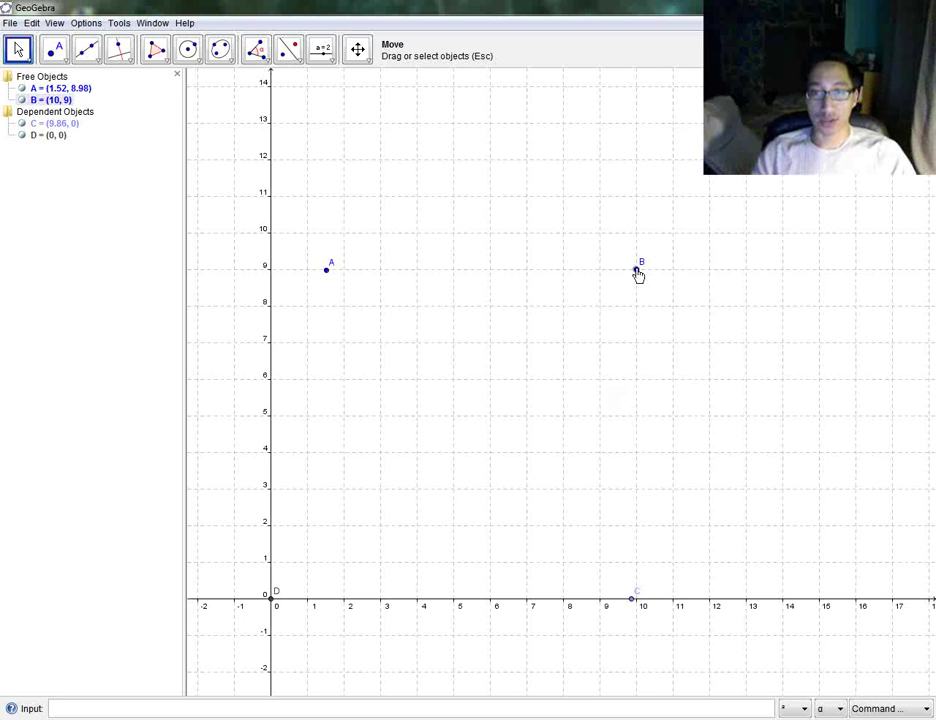
{"action": "mouse_move", "coordinate": [638, 275]}
{"action": "left_mouse_down"}
{"action": "mouse_move", "coordinate": [645, 257]}
{"action": "mouse_move", "coordinate": [760, 363]}
{"action": "mouse_move", "coordinate": [800, 299]}
{"action": "mouse_move", "coordinate": [637, 269]}
{"action": "left_mouse_up"}
Slide point C along the x-axis to about (11.7, 0), leaving A, B and D in place
{"action": "left_click", "coordinate": [632, 600]}
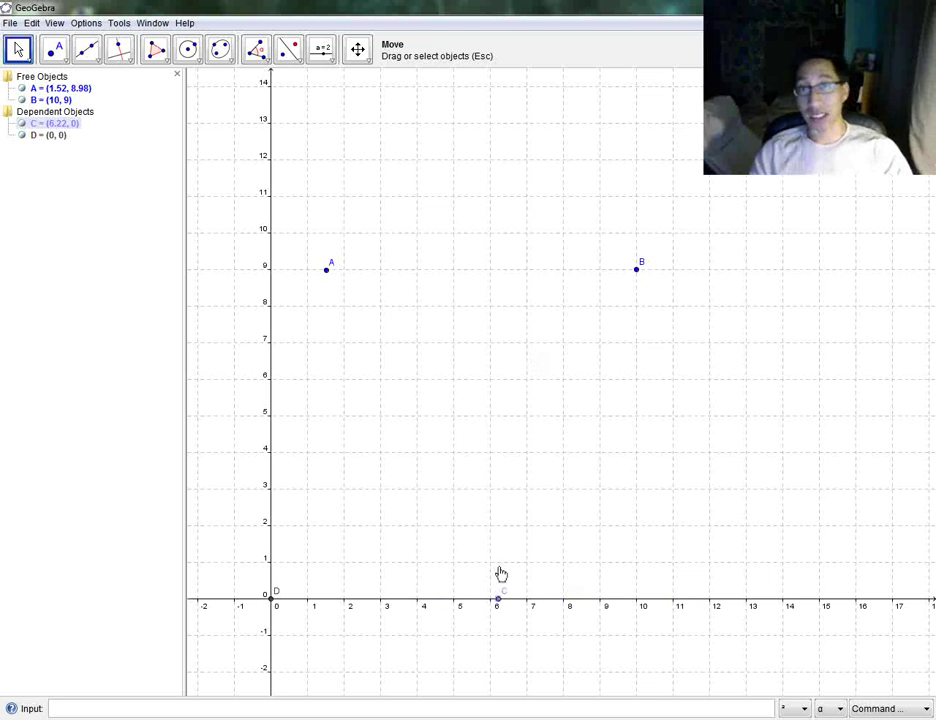
{"action": "left_click_drag", "start_coordinate": [506, 597], "coordinate": [566, 608]}
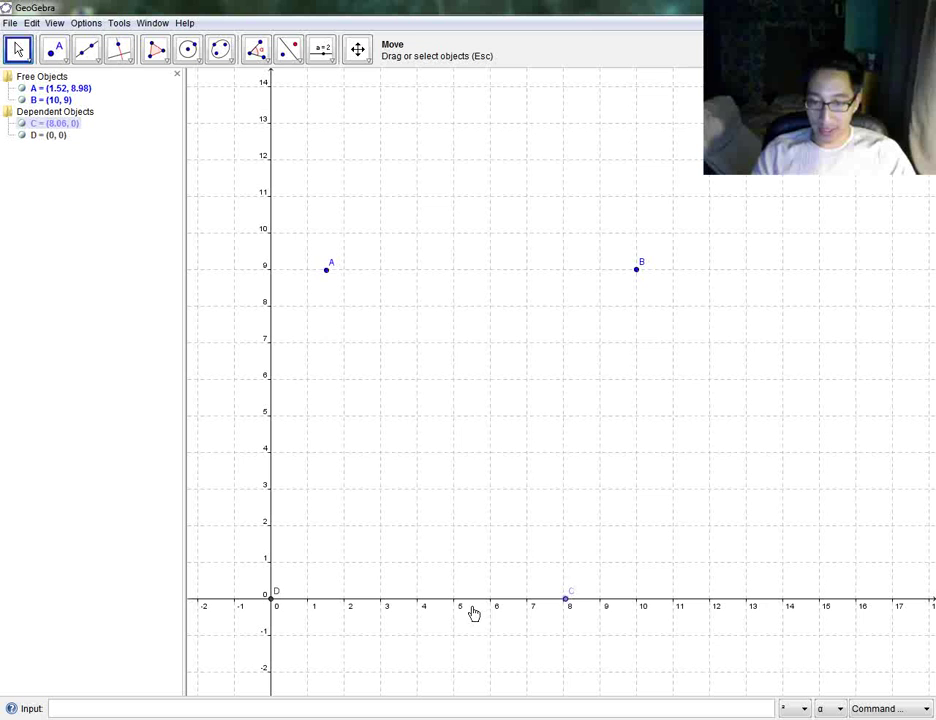
{"action": "left_click_drag", "start_coordinate": [474, 612], "coordinate": [696, 602]}
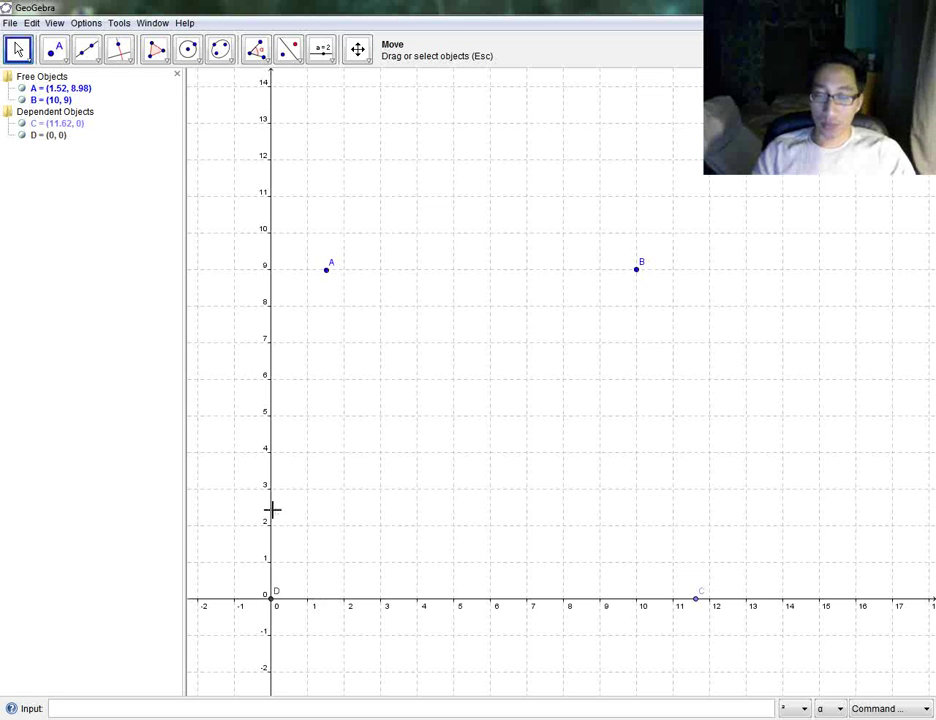
{"action": "left_click_drag", "start_coordinate": [275, 604], "coordinate": [481, 628]}
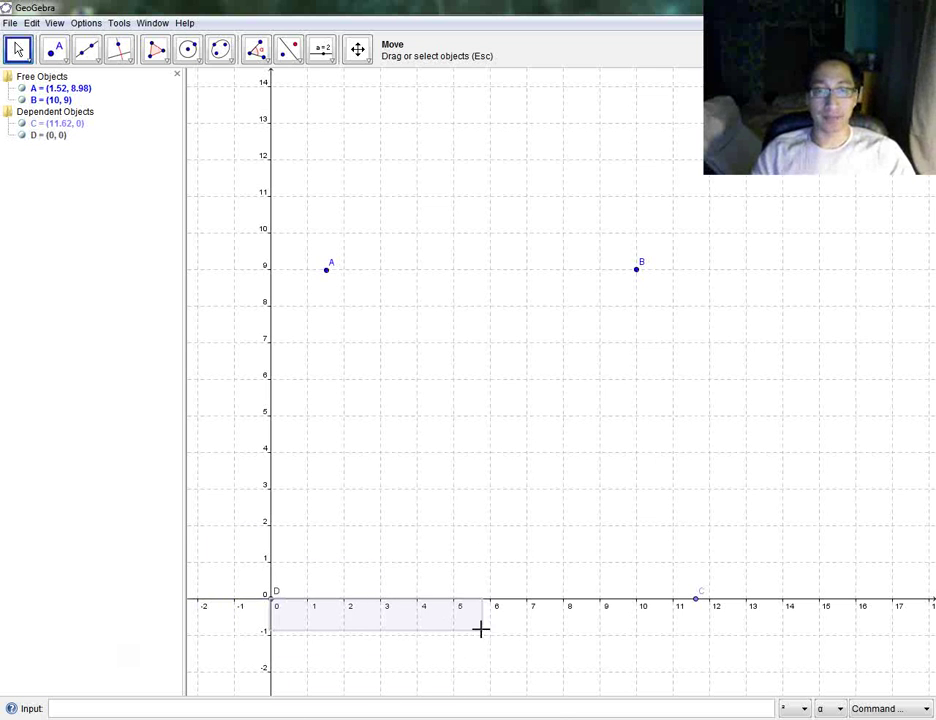
{"action": "left_click_drag", "start_coordinate": [439, 541], "coordinate": [422, 541]}
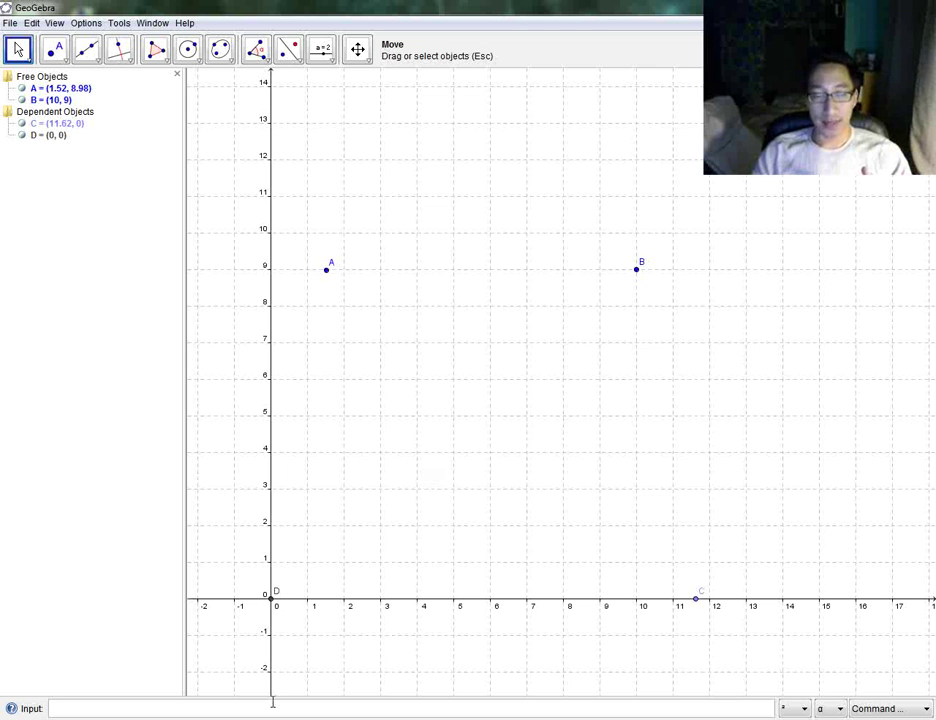
{"action": "mouse_move", "coordinate": [697, 599]}
{"action": "left_mouse_down"}
{"action": "mouse_move", "coordinate": [700, 608]}
{"action": "mouse_move", "coordinate": [625, 612]}
{"action": "mouse_move", "coordinate": [731, 616]}
{"action": "mouse_move", "coordinate": [699, 619]}
{"action": "left_mouse_up"}
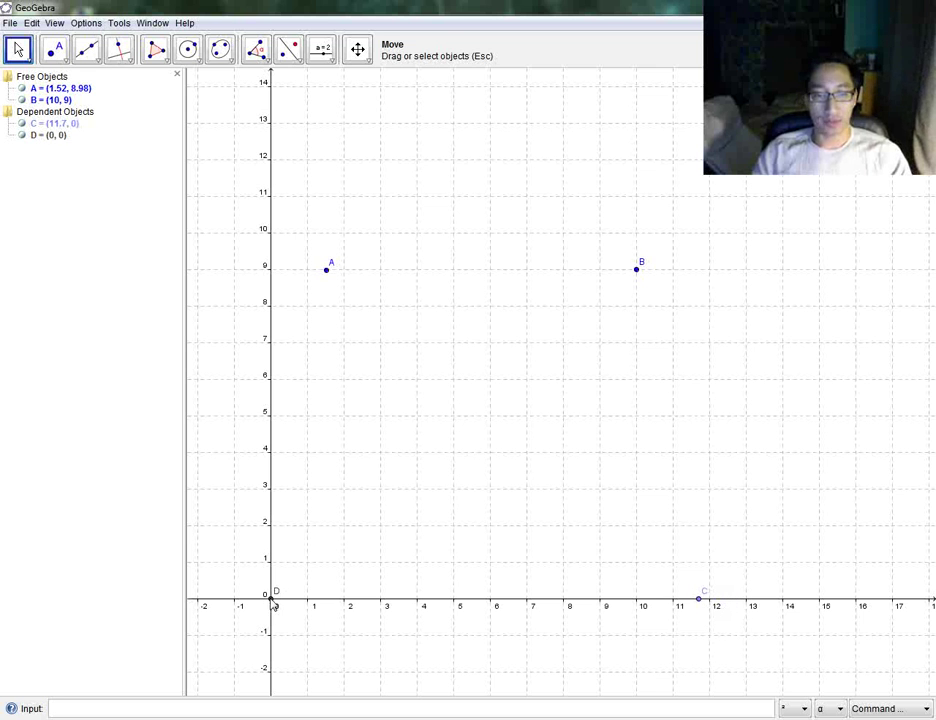
{"action": "left_click_drag", "start_coordinate": [274, 603], "coordinate": [433, 520]}
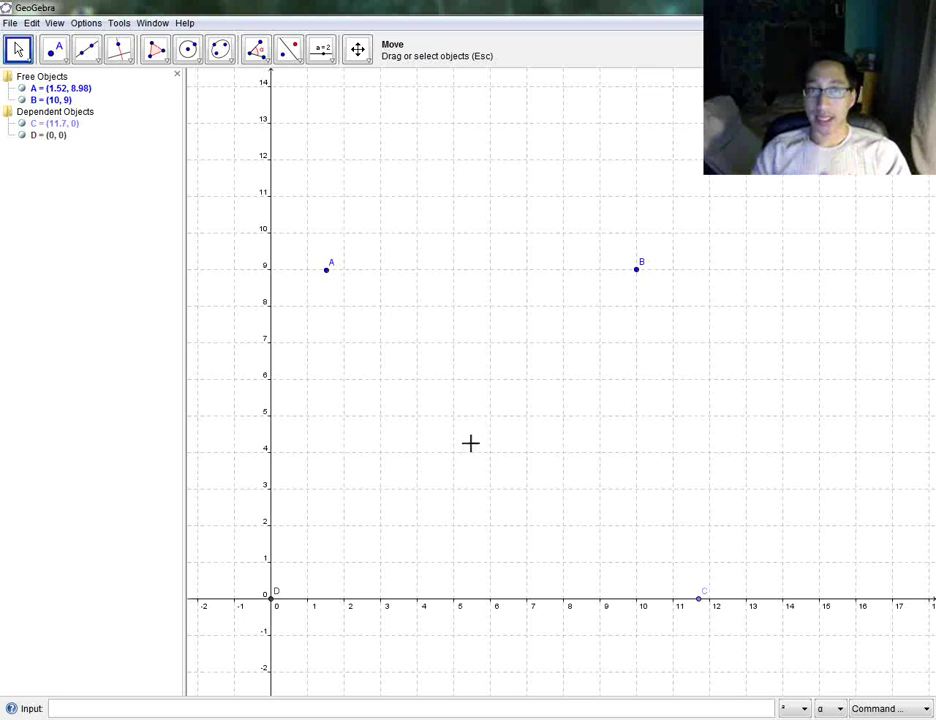
Draw line a through points A and B and line b through points B and C
{"action": "left_click", "coordinate": [88, 51]}
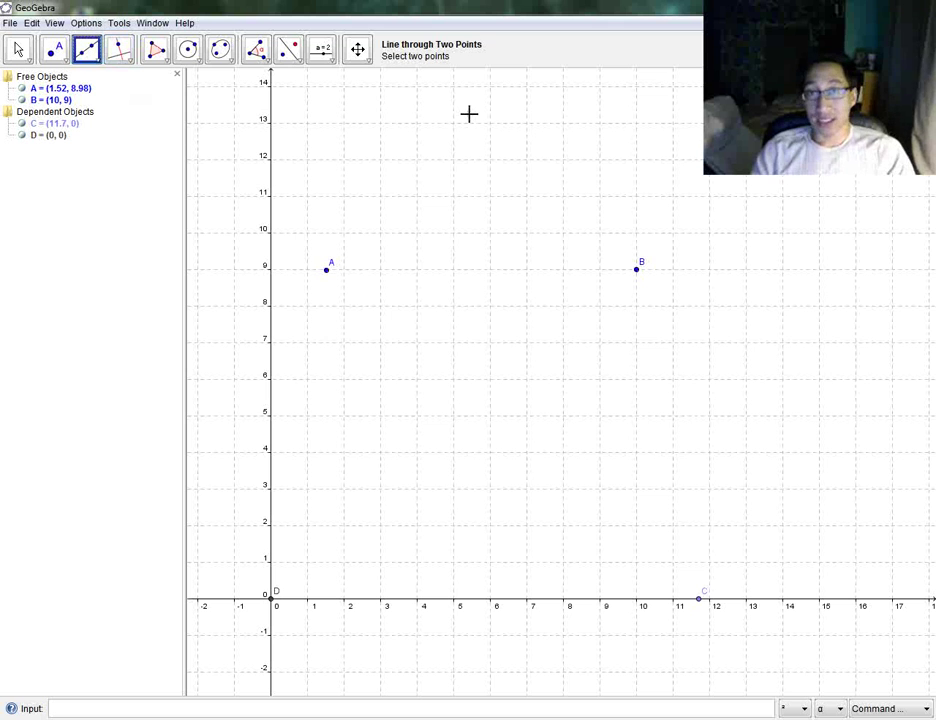
{"action": "left_click", "coordinate": [327, 267]}
{"action": "left_click", "coordinate": [638, 268]}
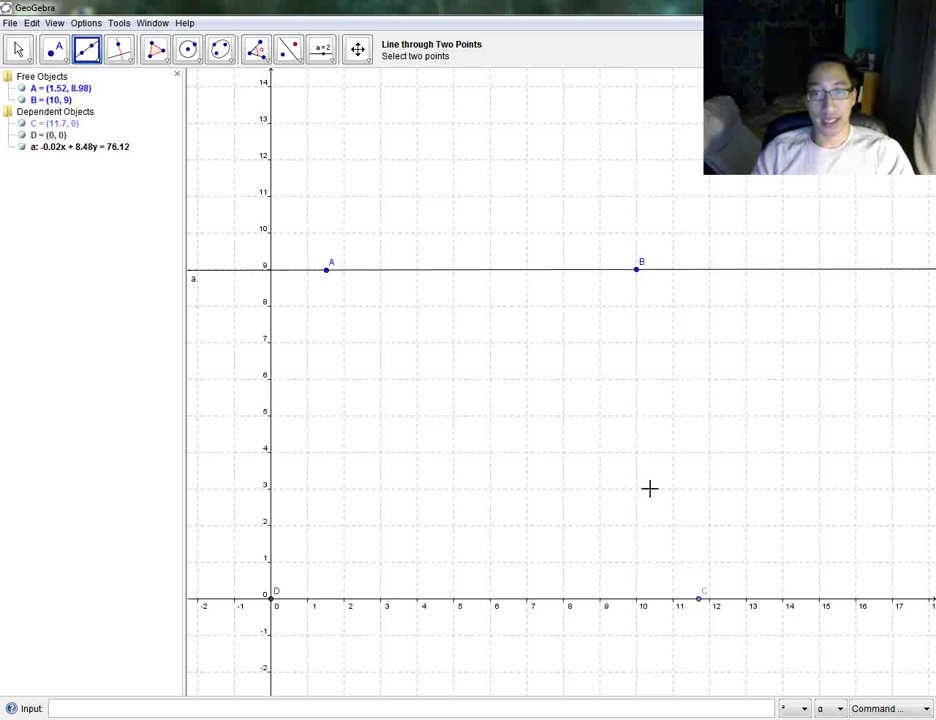
{"action": "left_click", "coordinate": [637, 269]}
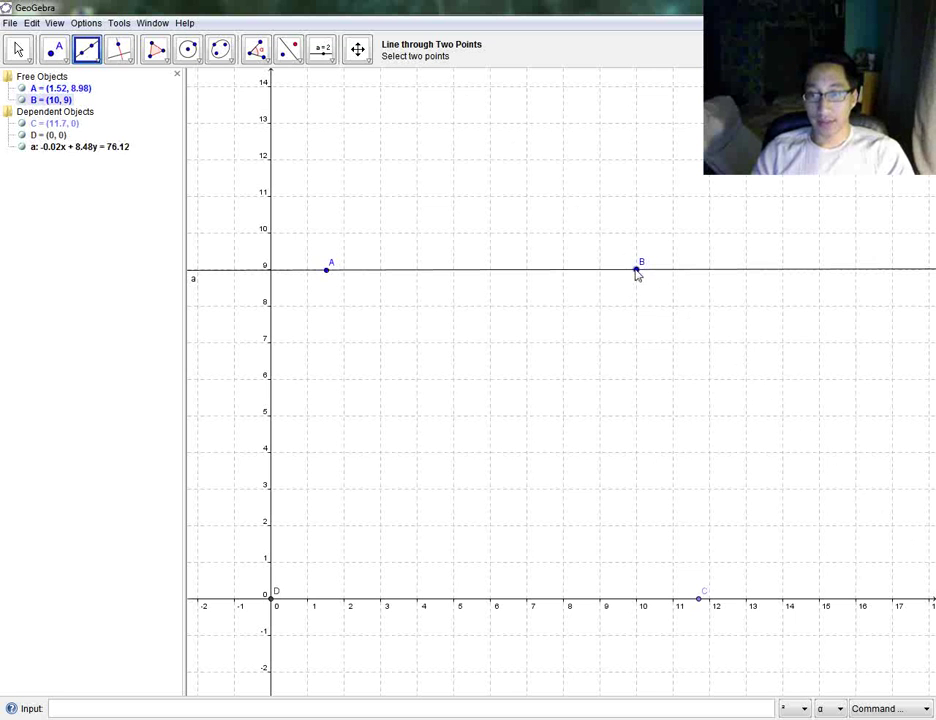
{"action": "left_click", "coordinate": [699, 598]}
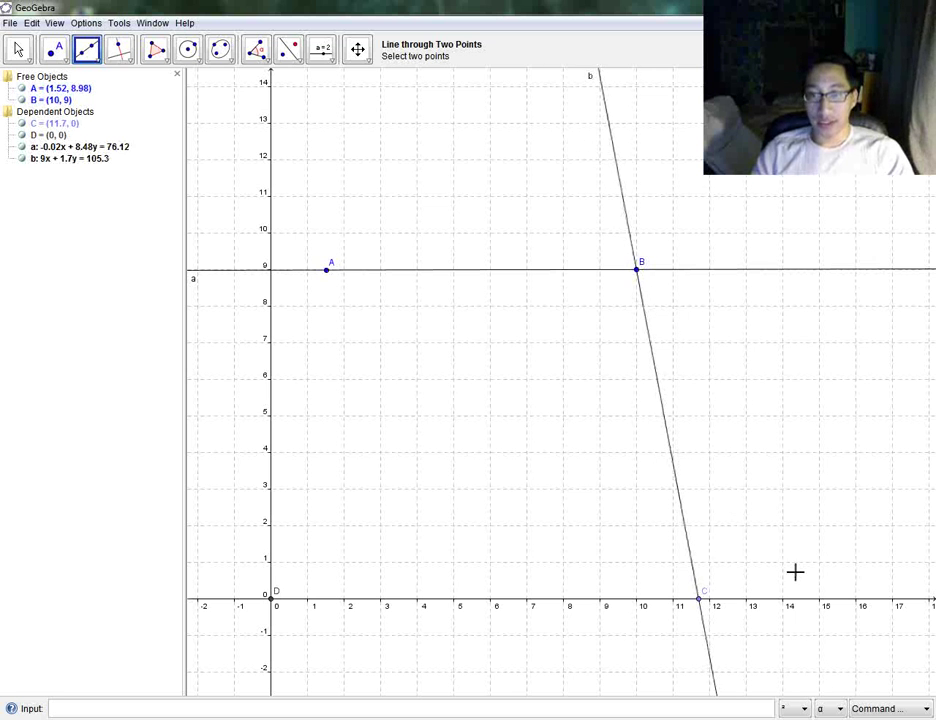
Rename line a to 'lineone' in its Object Properties
{"action": "left_click", "coordinate": [17, 50]}
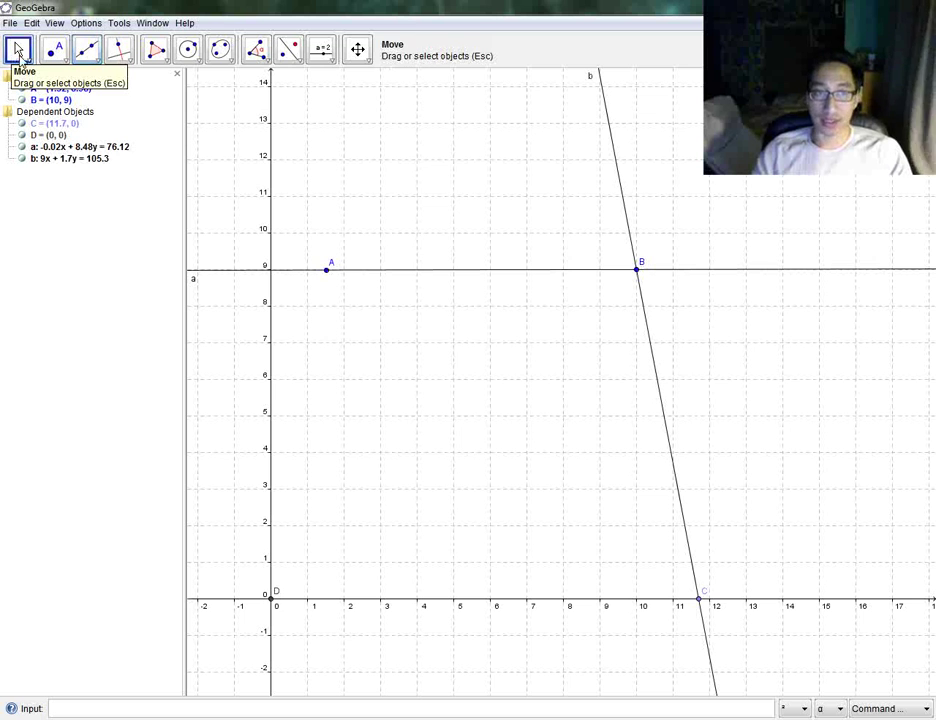
{"action": "right_click", "coordinate": [363, 278]}
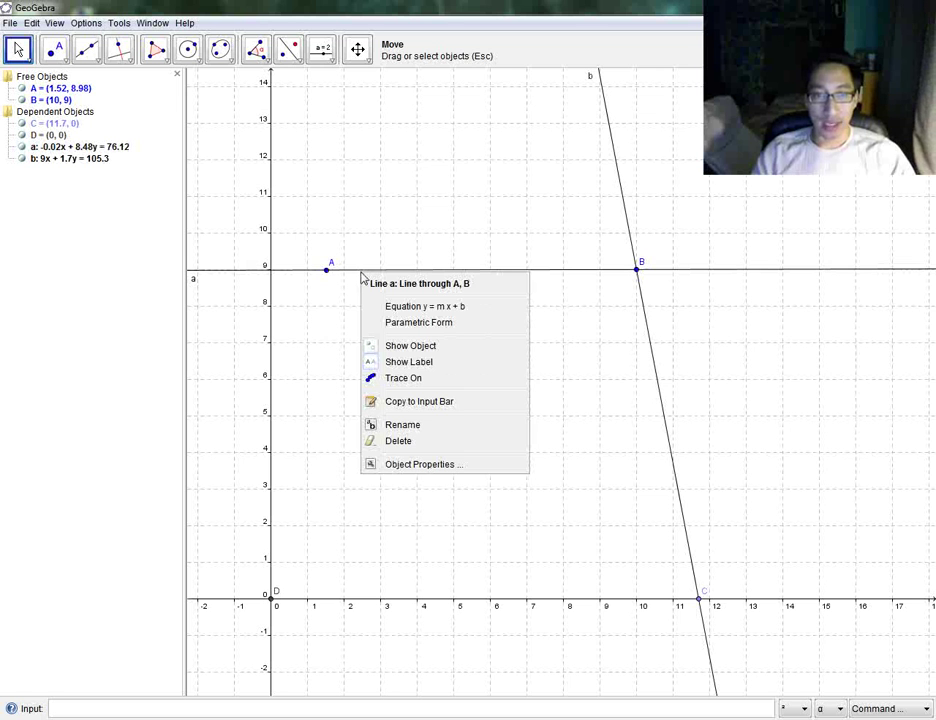
{"action": "left_click", "coordinate": [424, 465]}
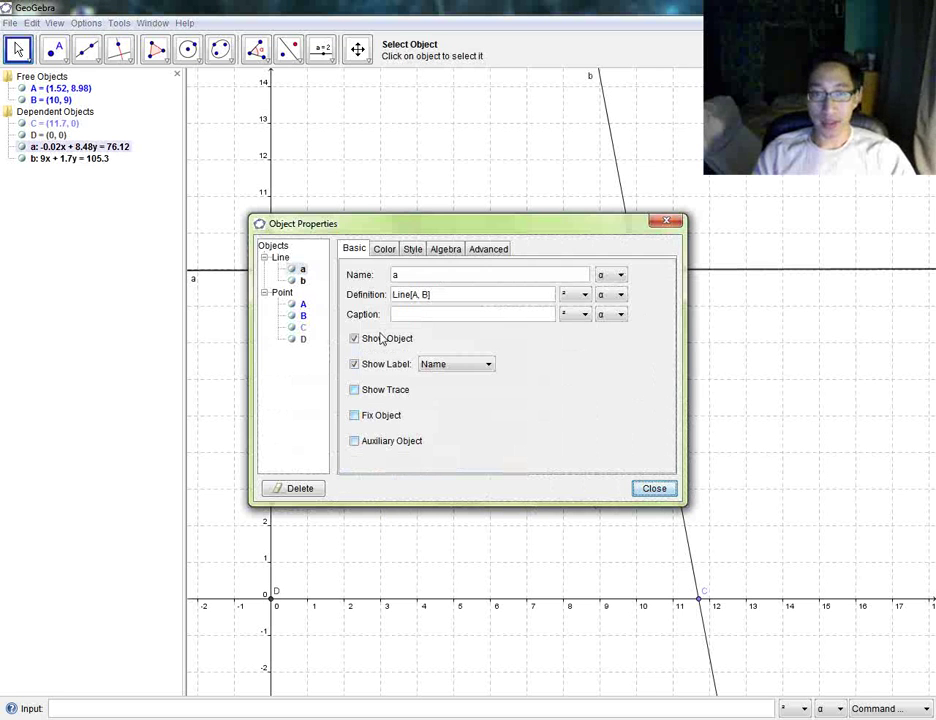
{"action": "left_click_drag", "start_coordinate": [396, 225], "coordinate": [393, 268]}
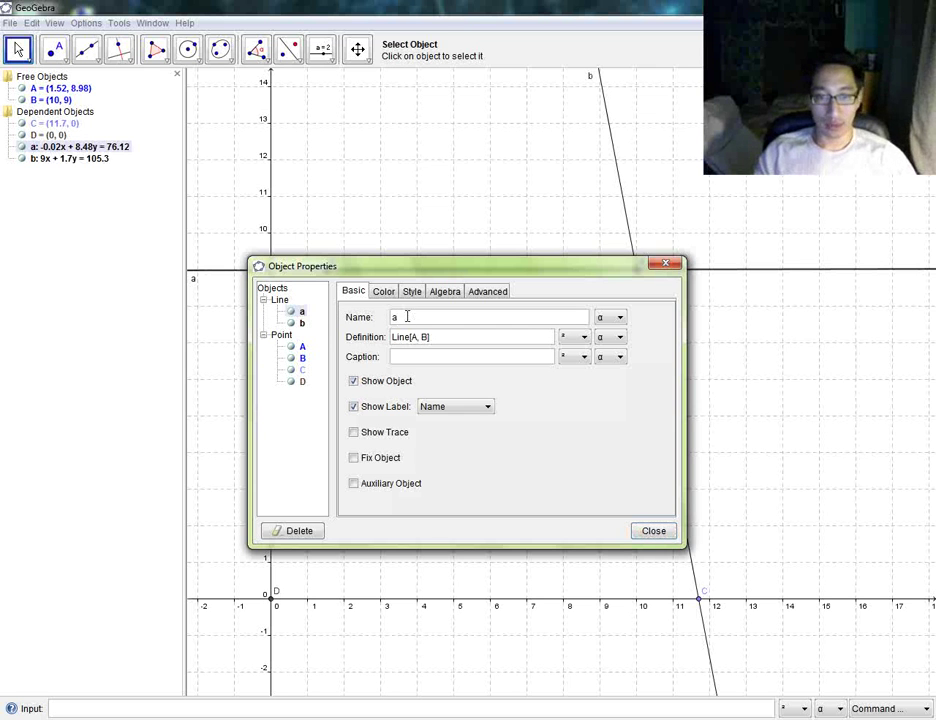
{"action": "left_click_drag", "start_coordinate": [398, 317], "coordinate": [363, 318]}
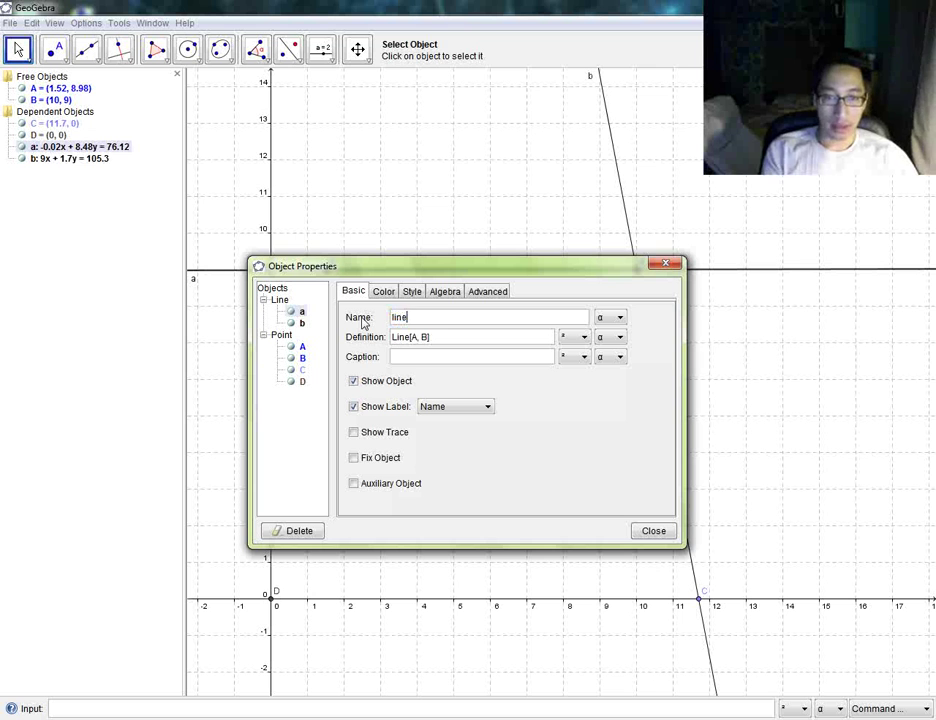
{"action": "type", "text": "lineone"}
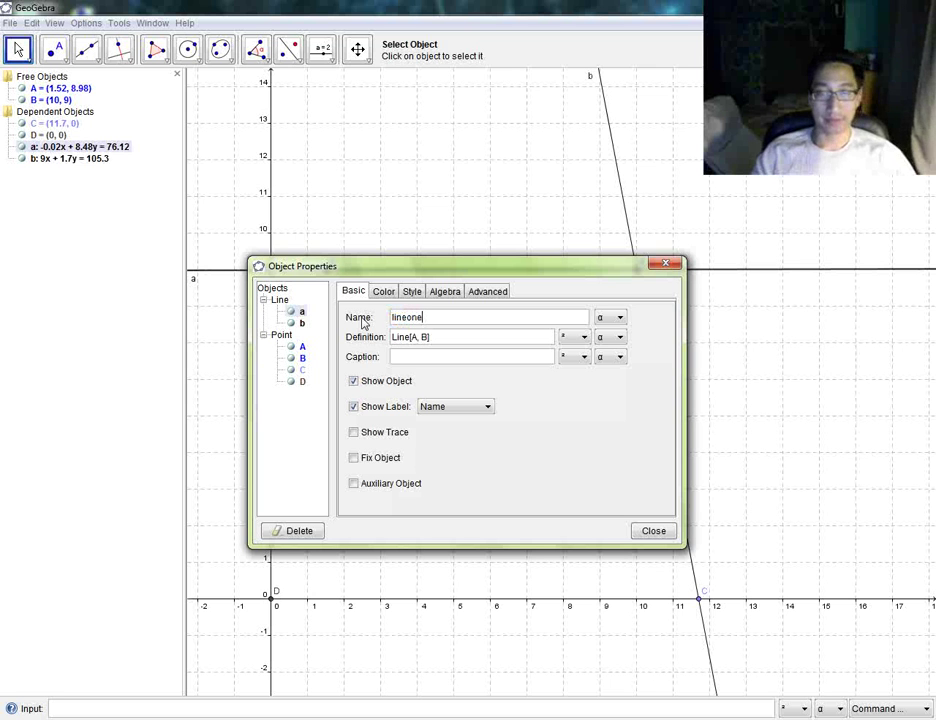
{"action": "left_click", "coordinate": [660, 530]}
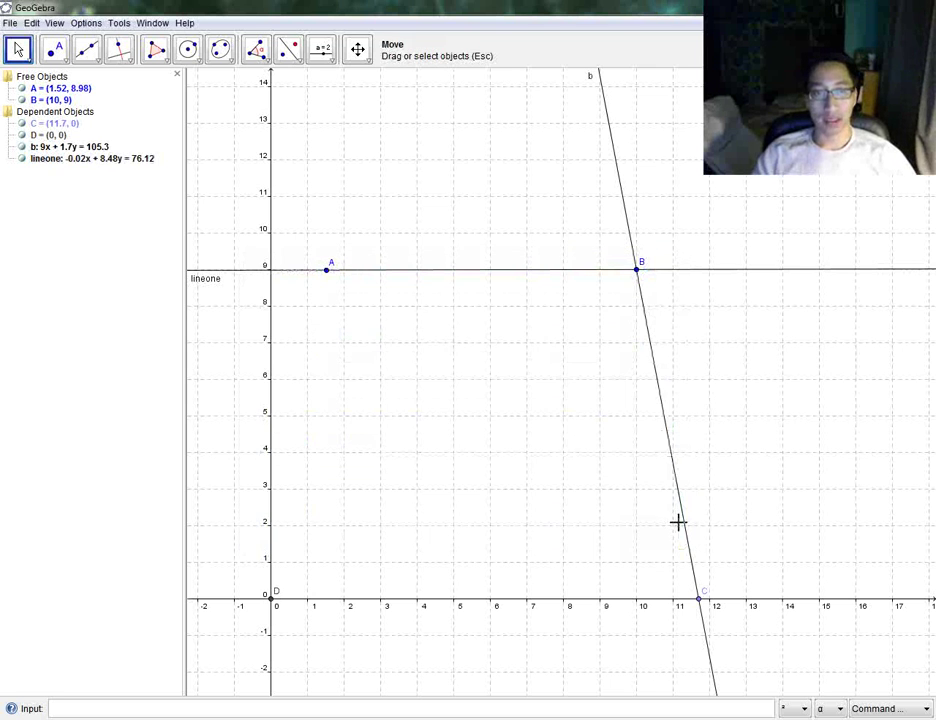
Rename line b to 'linetwo' through Object Properties from the Algebra view
{"action": "right_click", "coordinate": [57, 152]}
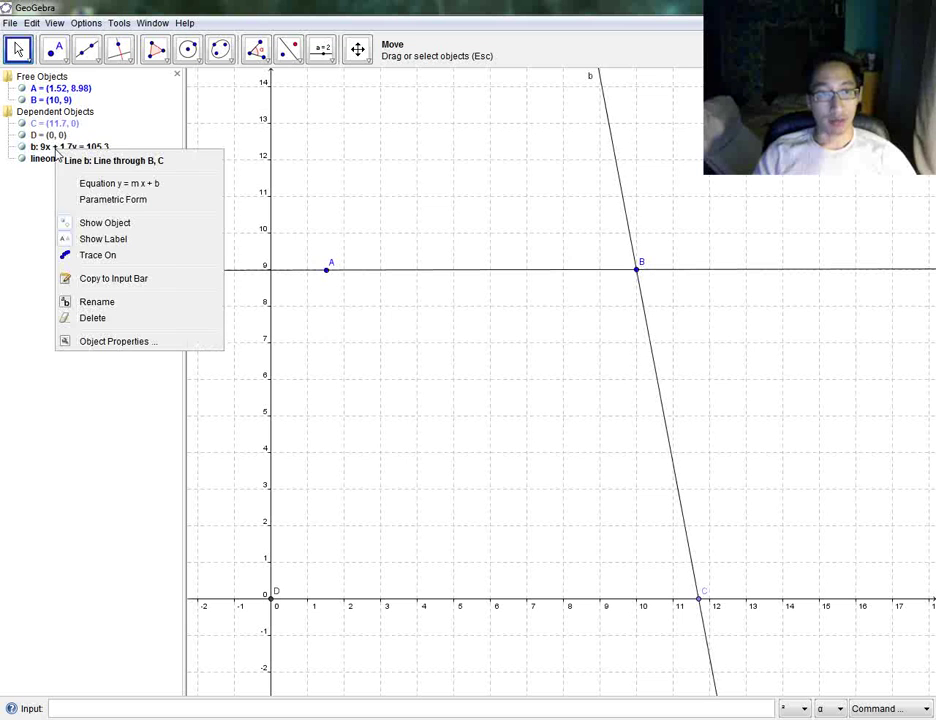
{"action": "left_click", "coordinate": [123, 341]}
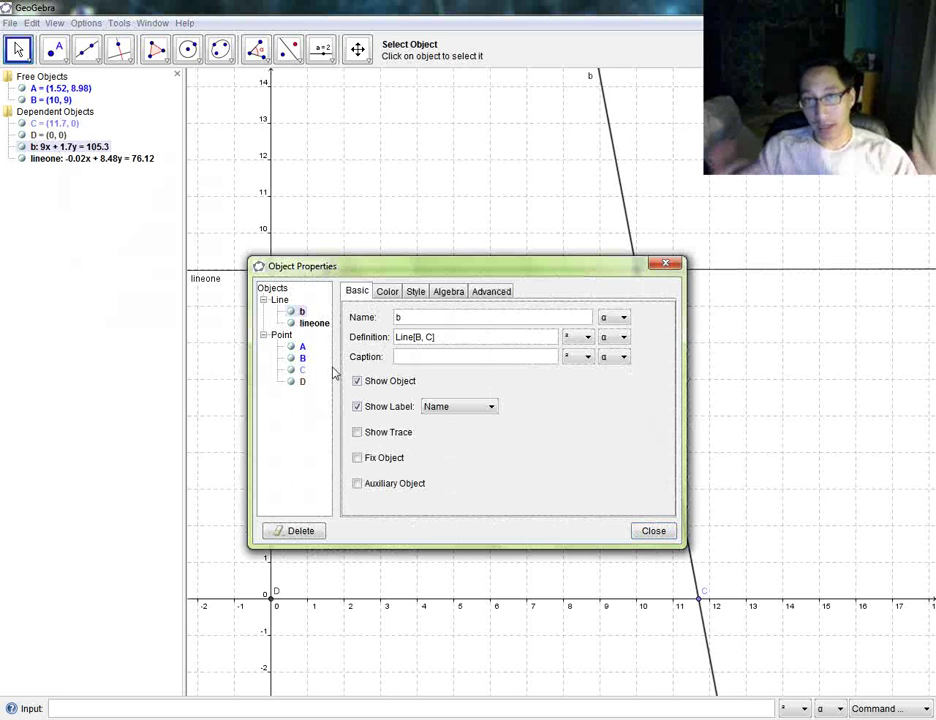
{"action": "double_click", "coordinate": [398, 317]}
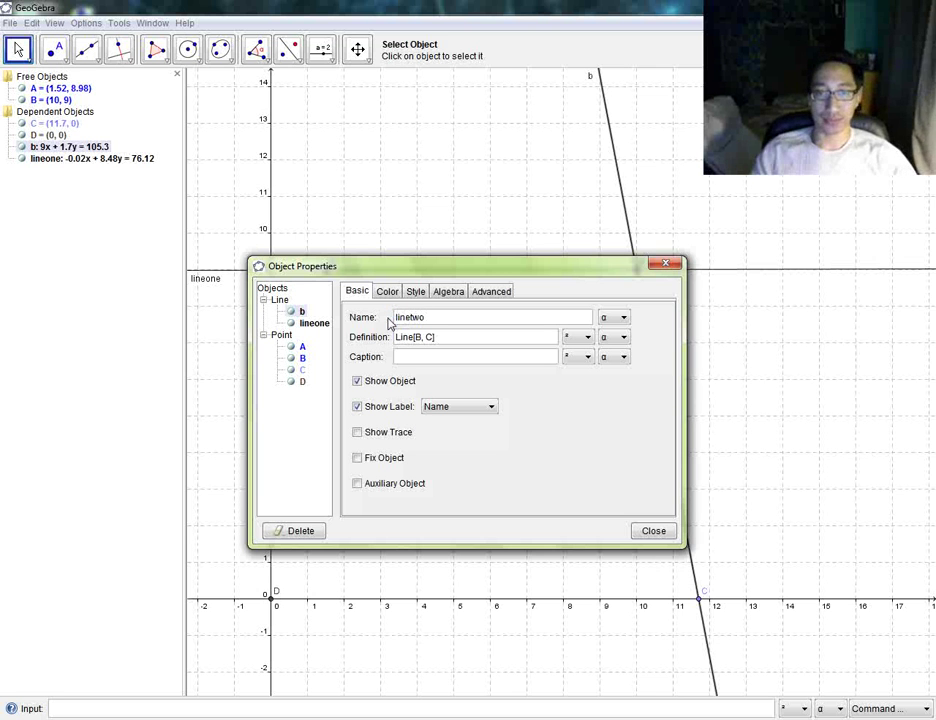
{"action": "left_click", "coordinate": [651, 533]}
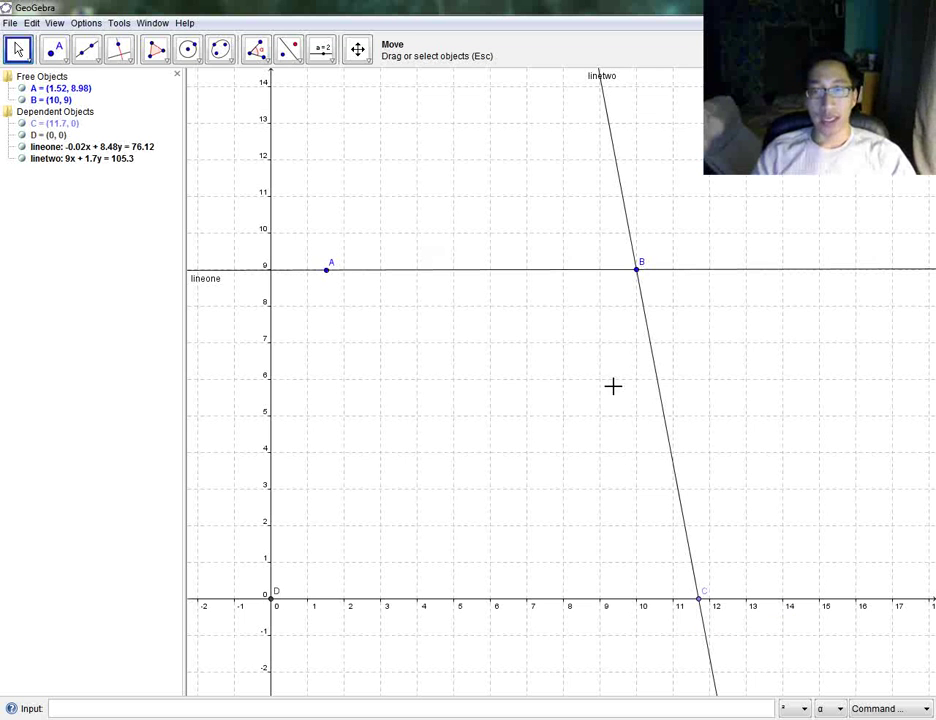
Drag B to (11, 10) and A to (1, 10), and slide C along the x-axis to (15, 0)
{"action": "left_click_drag", "start_coordinate": [634, 271], "coordinate": [674, 236]}
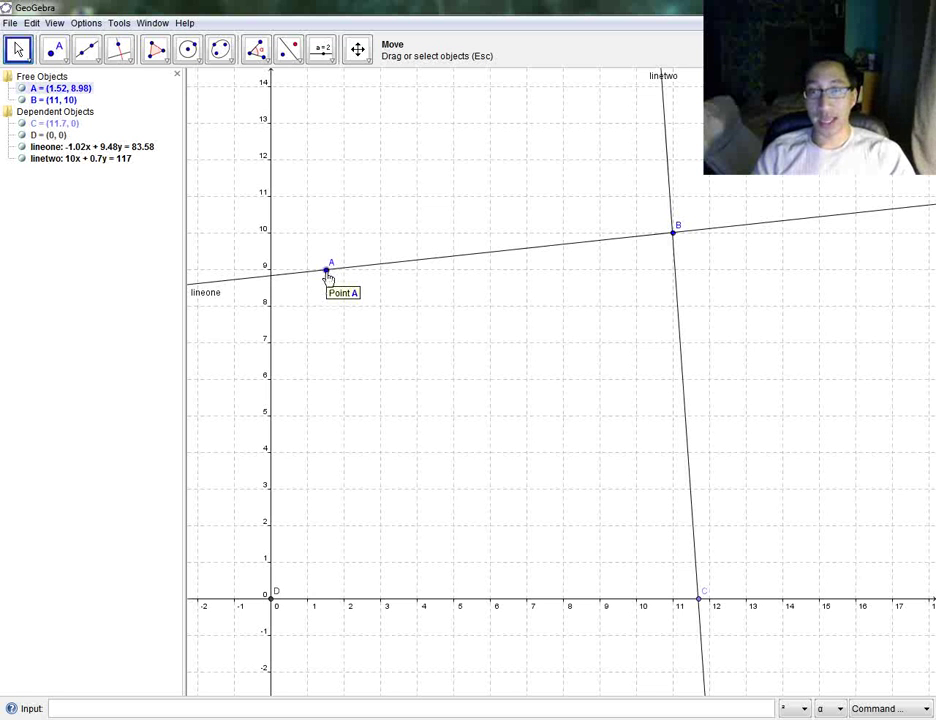
{"action": "left_click_drag", "start_coordinate": [327, 278], "coordinate": [309, 232]}
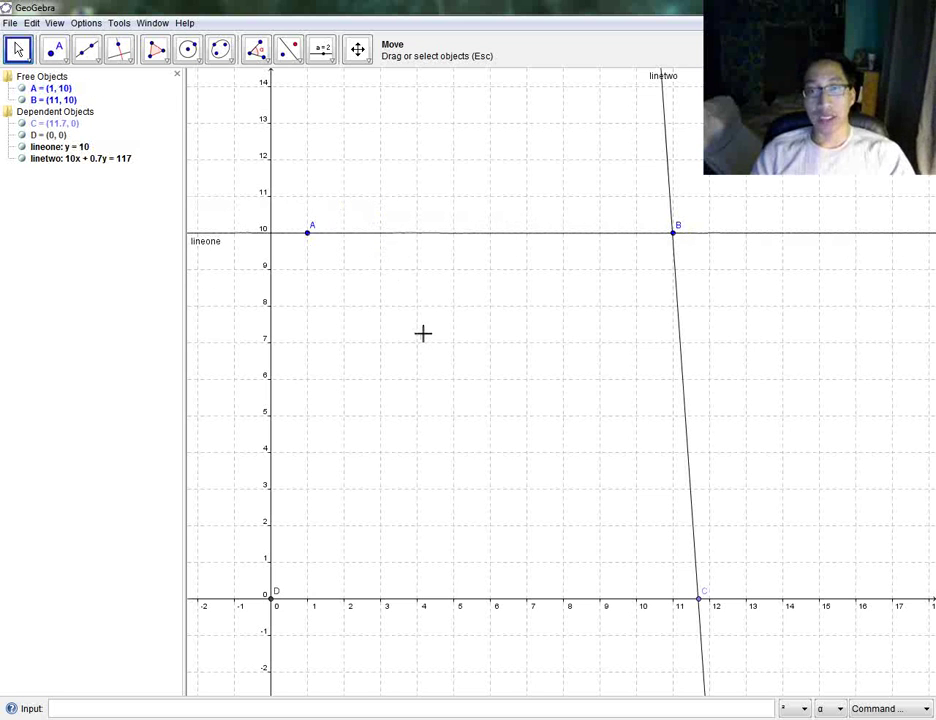
{"action": "left_click", "coordinate": [700, 597]}
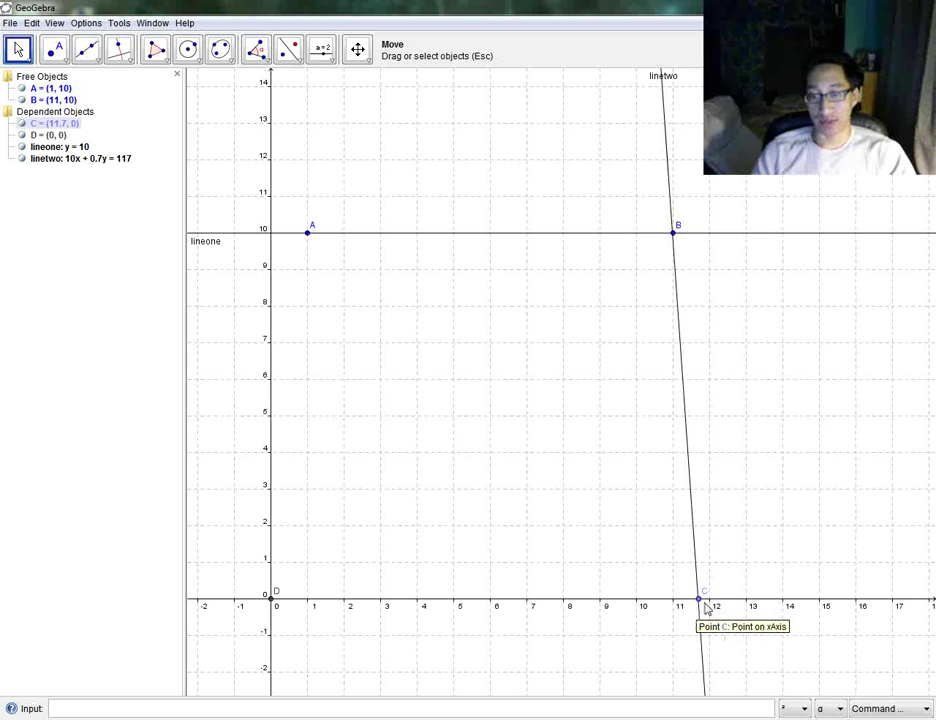
{"action": "left_click_drag", "start_coordinate": [701, 603], "coordinate": [818, 600]}
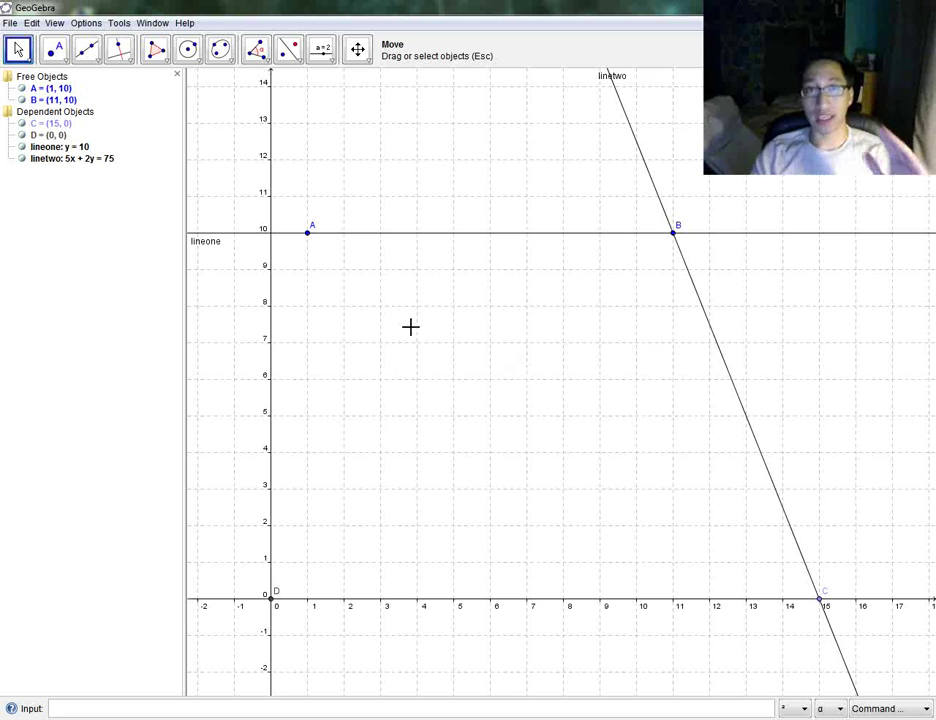
Switch off the coordinate axes and the background grid, leaving only the lines and points A–D
{"action": "right_click", "coordinate": [426, 290]}
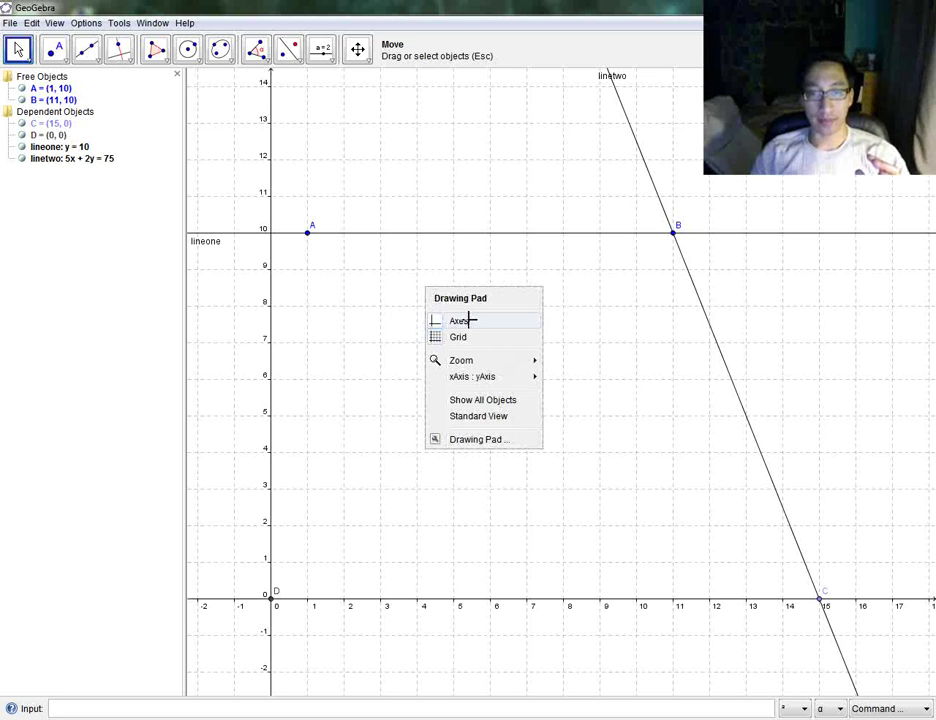
{"action": "left_click", "coordinate": [470, 320]}
{"action": "right_click", "coordinate": [452, 289]}
{"action": "left_click", "coordinate": [490, 323]}
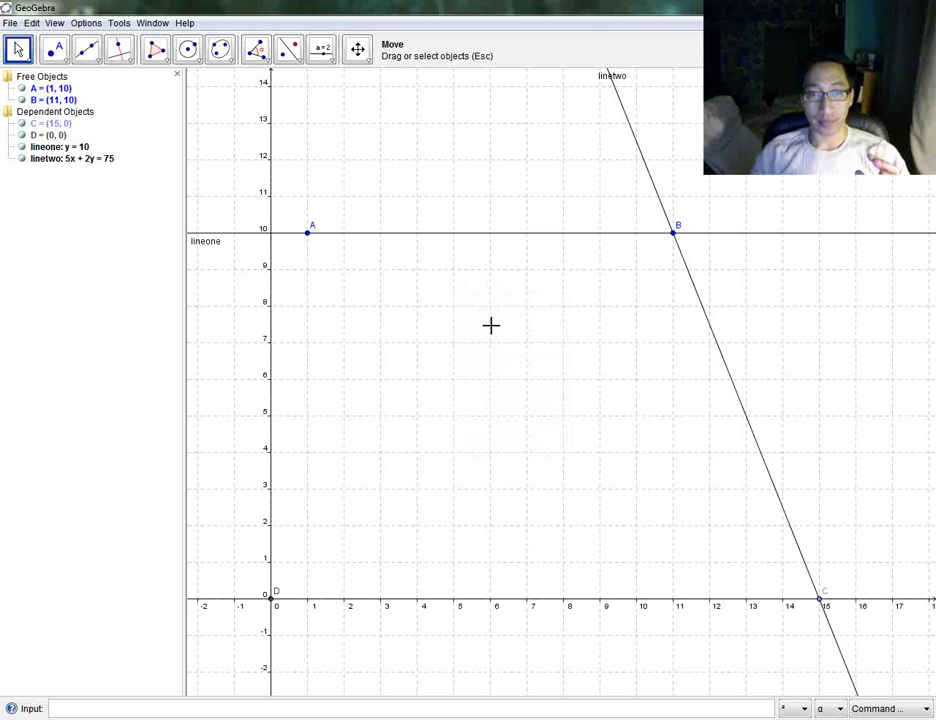
{"action": "right_click", "coordinate": [490, 322]}
{"action": "left_click", "coordinate": [523, 357]}
{"action": "right_click", "coordinate": [489, 312]}
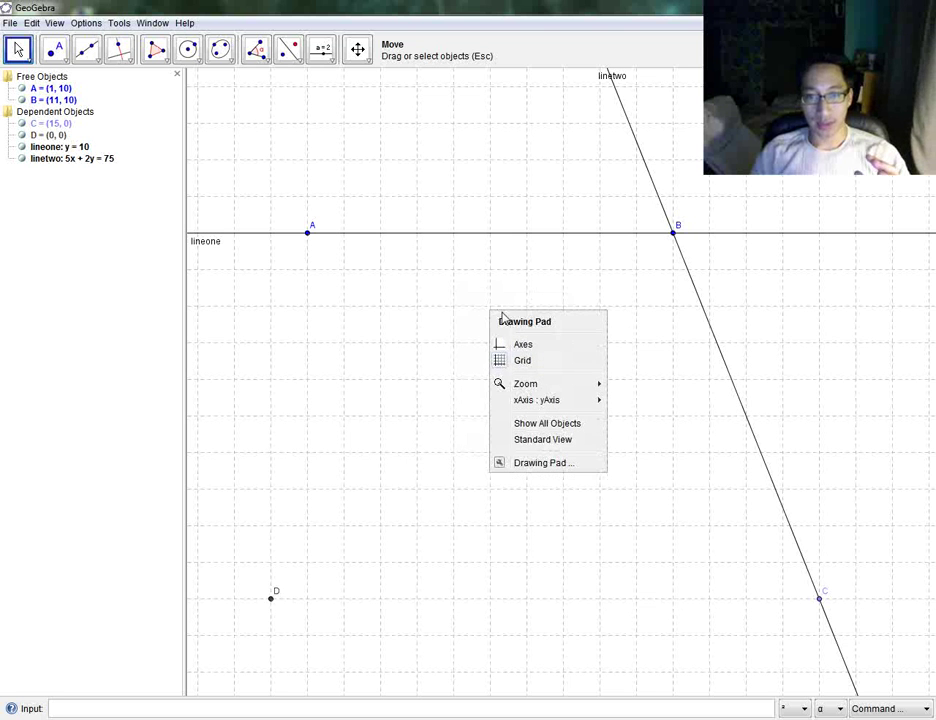
{"action": "left_click", "coordinate": [537, 360]}
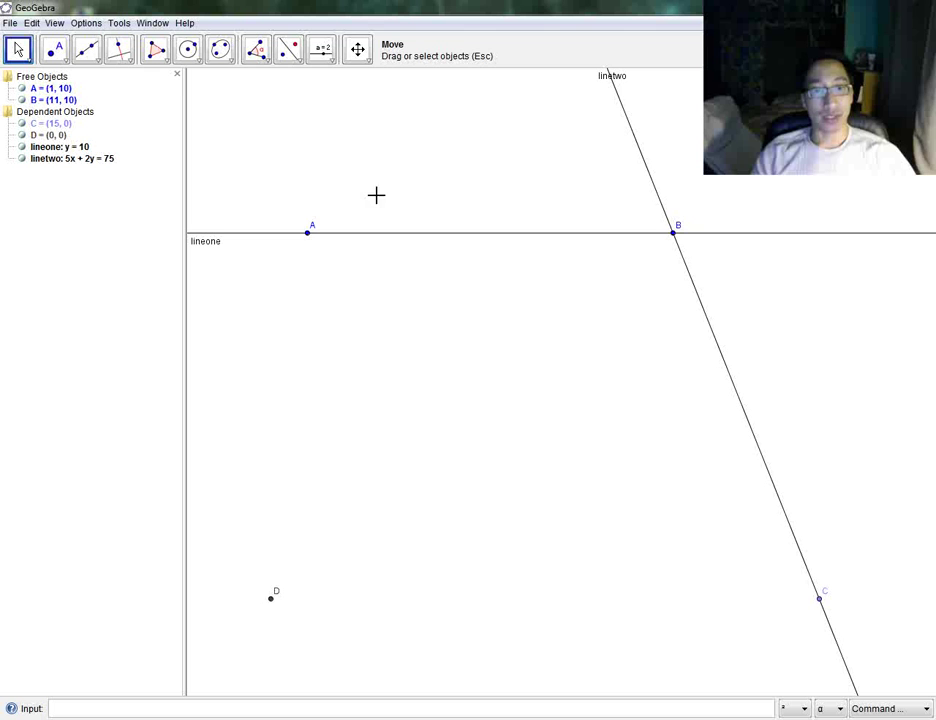
Turn off the name labels of points A, B and C and of lineone
{"action": "right_click", "coordinate": [311, 238]}
{"action": "left_click", "coordinate": [334, 308]}
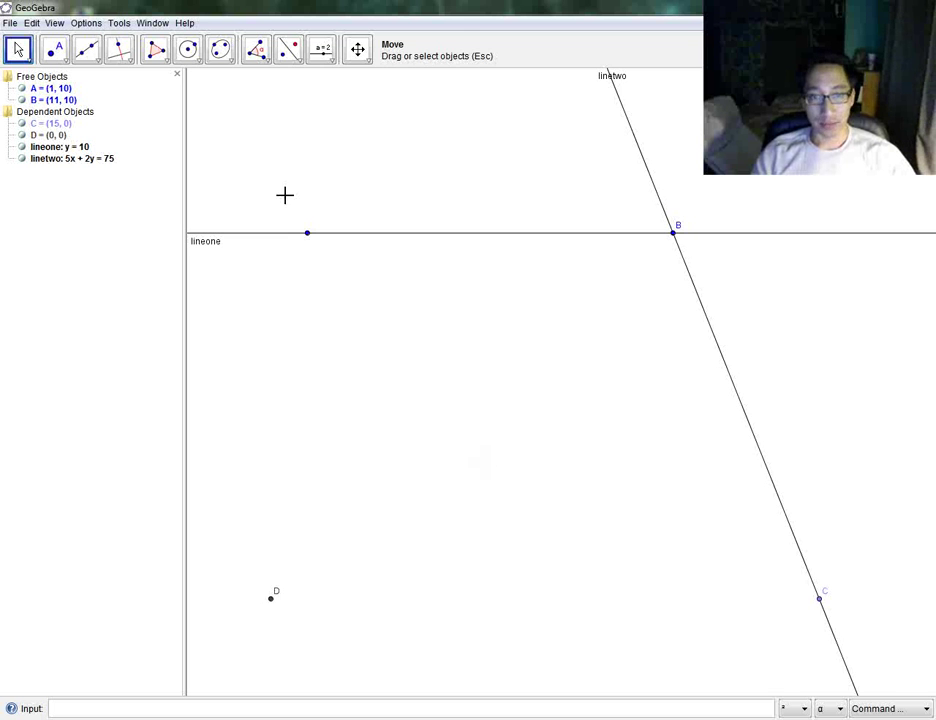
{"action": "left_click", "coordinate": [673, 233]}
{"action": "key", "text": "Escape"}
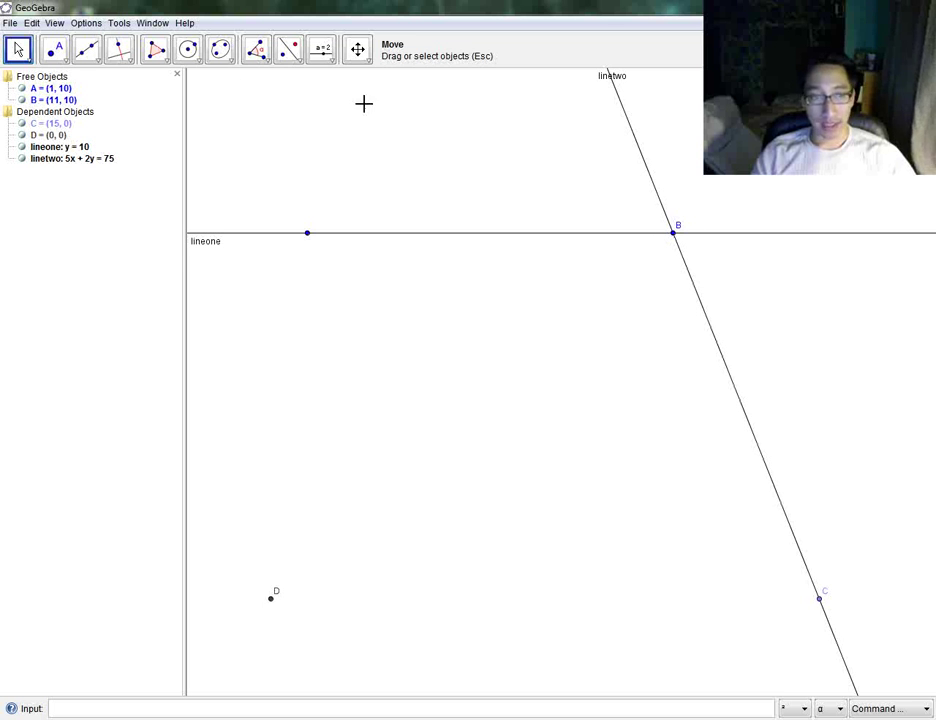
{"action": "right_click", "coordinate": [57, 103]}
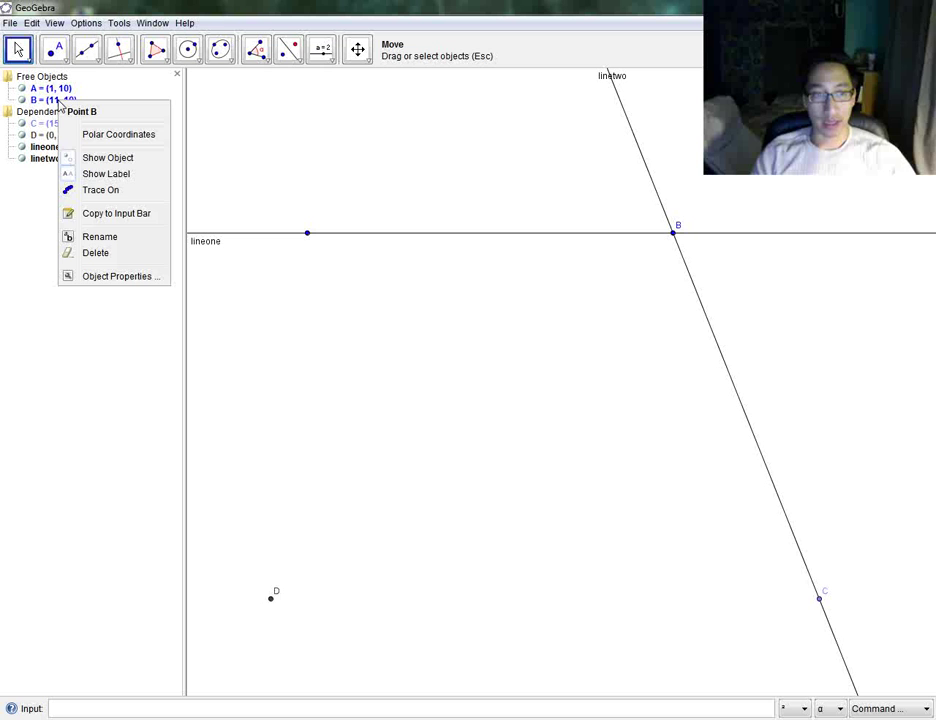
{"action": "left_click", "coordinate": [122, 176]}
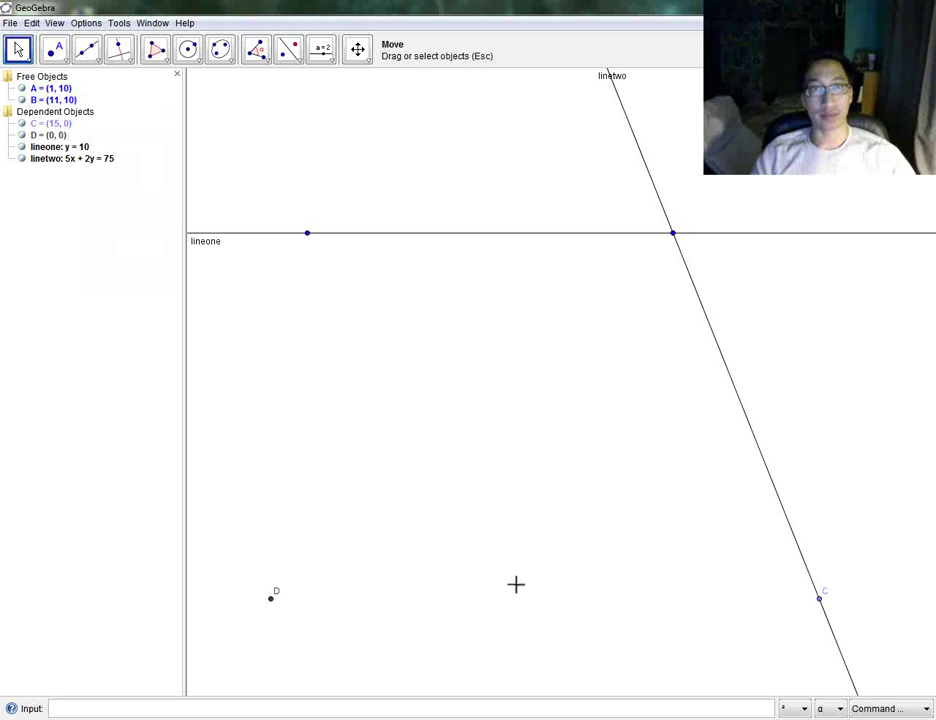
{"action": "right_click", "coordinate": [821, 601]}
{"action": "left_click", "coordinate": [815, 635]}
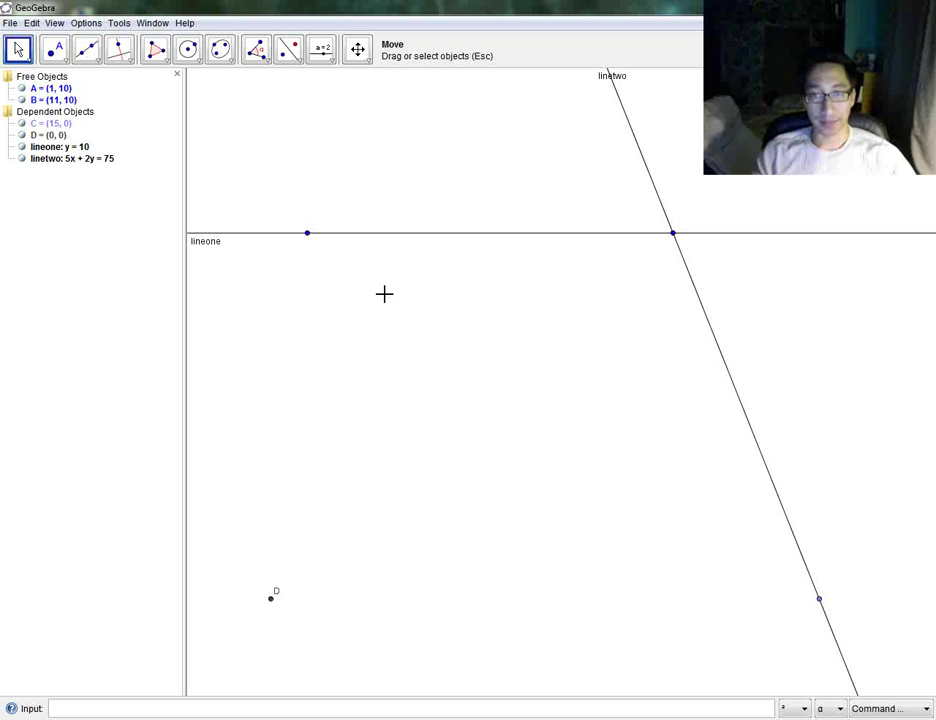
{"action": "right_click", "coordinate": [396, 235]}
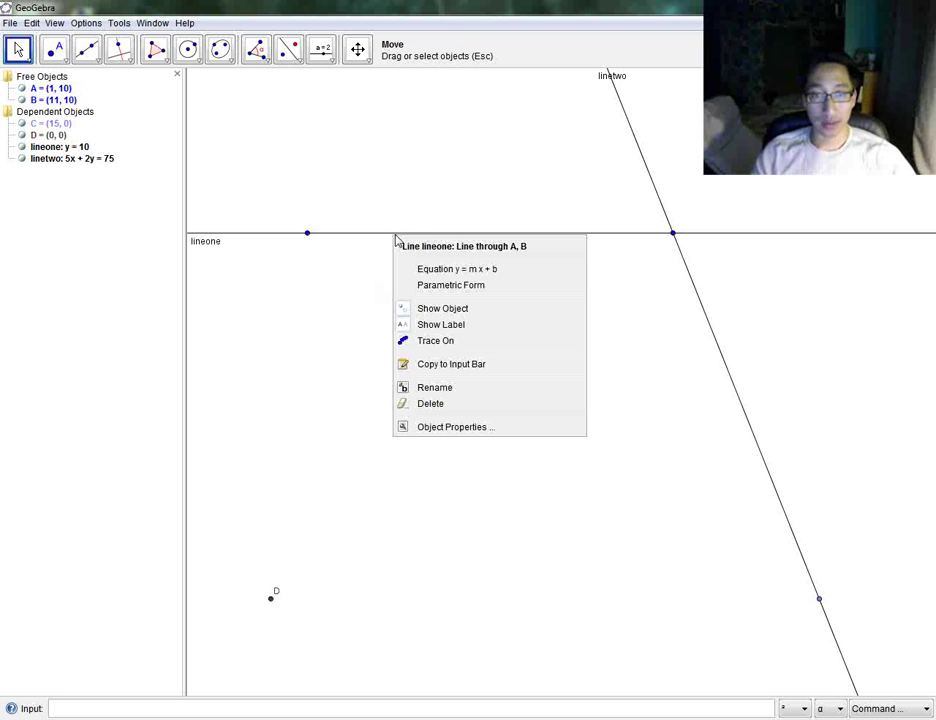
{"action": "left_click", "coordinate": [430, 325]}
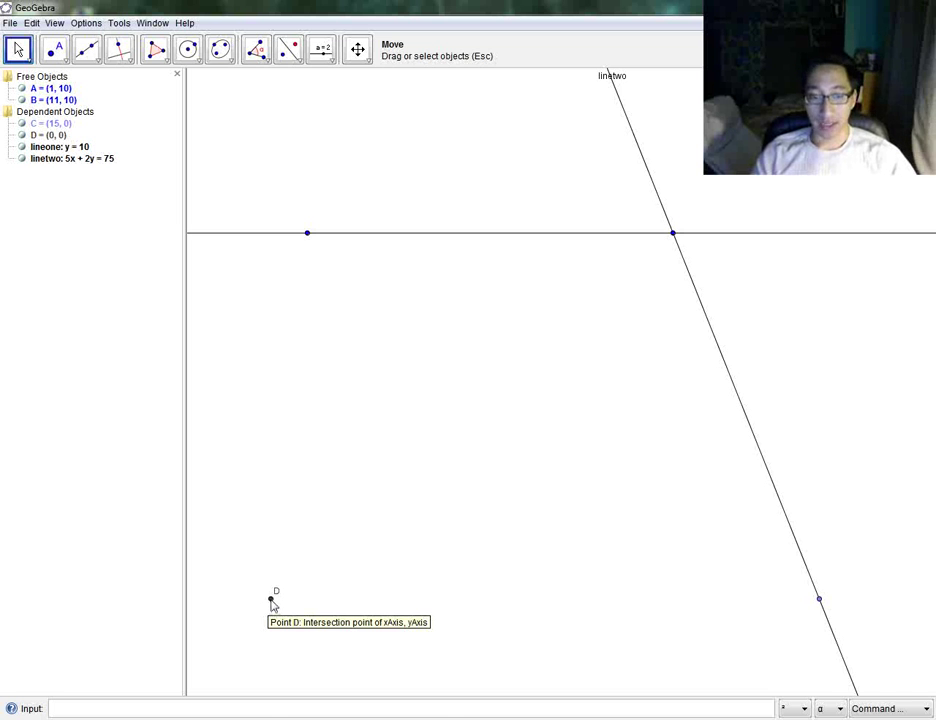
Hide point D from the drawing pad, test visibility toggles for D and C, leaving D hidden
{"action": "right_click", "coordinate": [271, 604]}
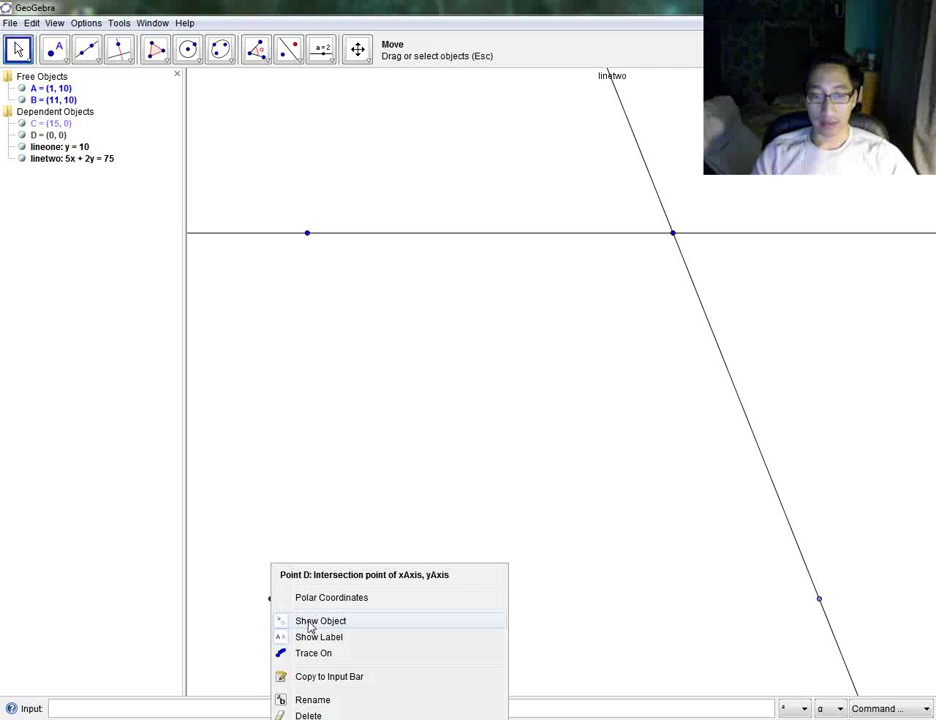
{"action": "left_click", "coordinate": [309, 622]}
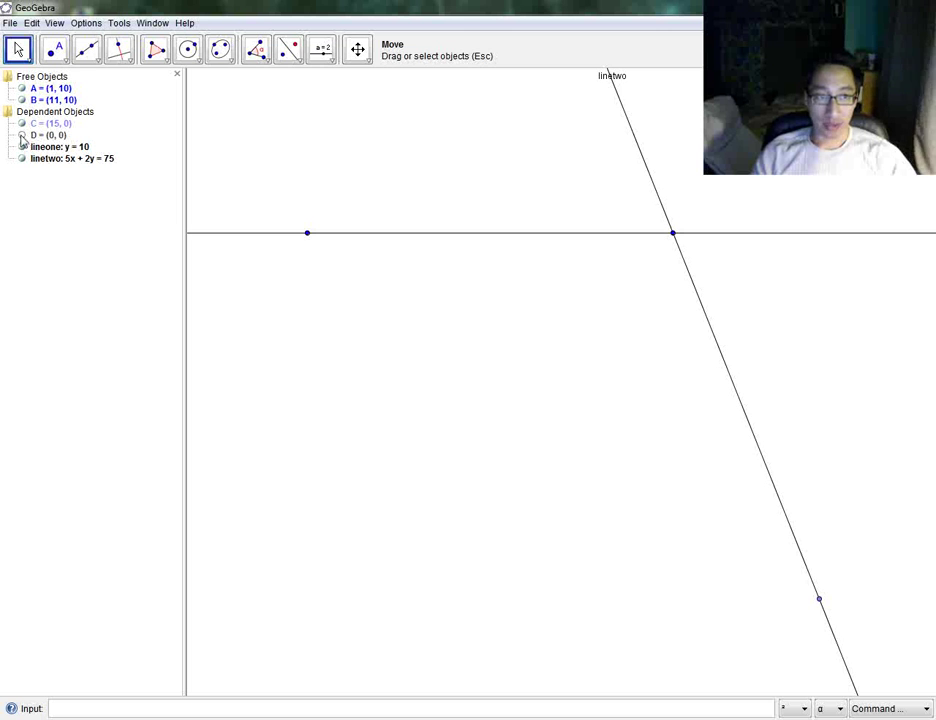
{"action": "left_click", "coordinate": [22, 135]}
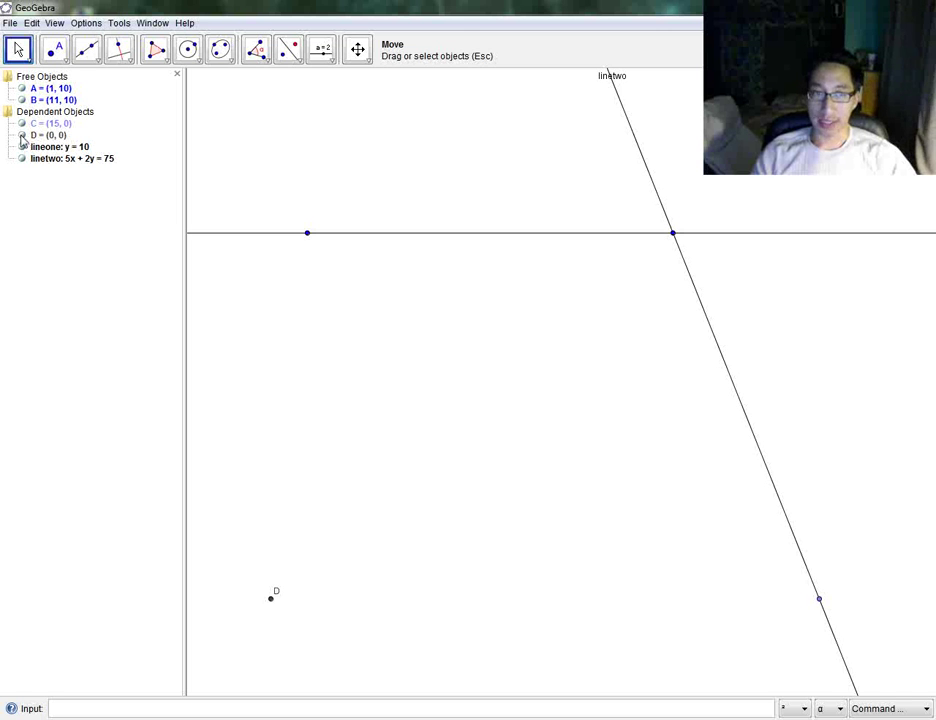
{"action": "left_click", "coordinate": [22, 136]}
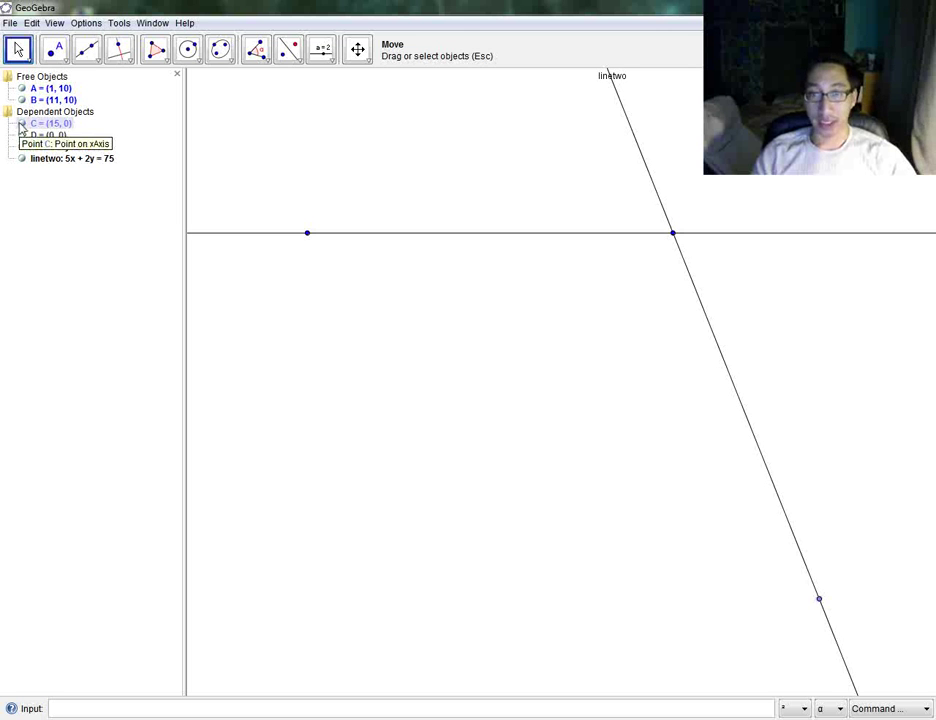
{"action": "left_click", "coordinate": [21, 124]}
{"action": "left_click", "coordinate": [21, 125]}
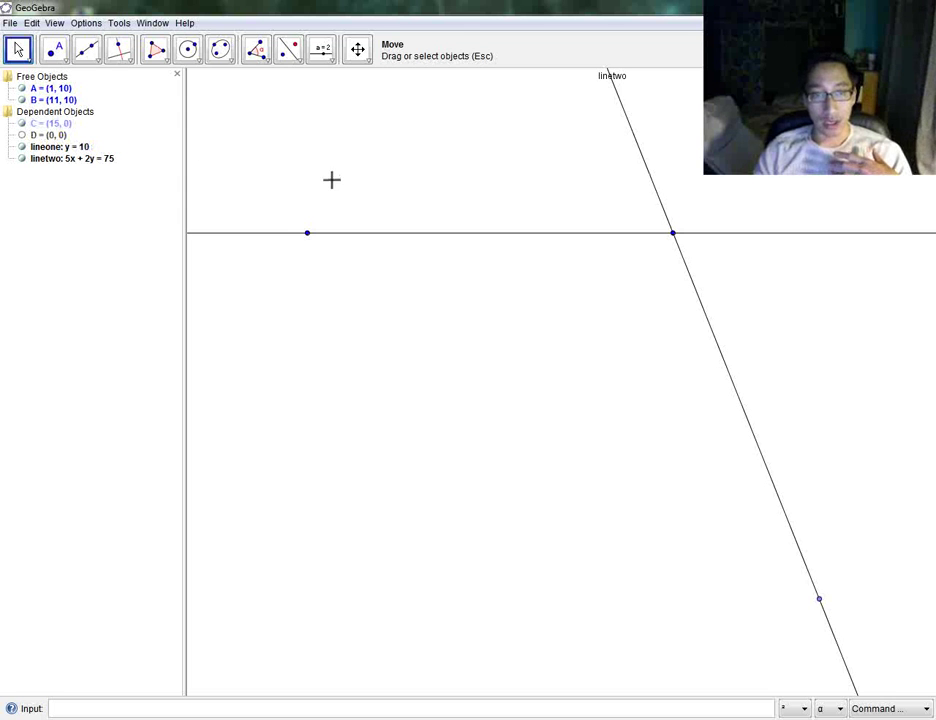
Delete lineone, then point A, then linetwo, keeping points B, C and D
{"action": "right_click", "coordinate": [338, 236]}
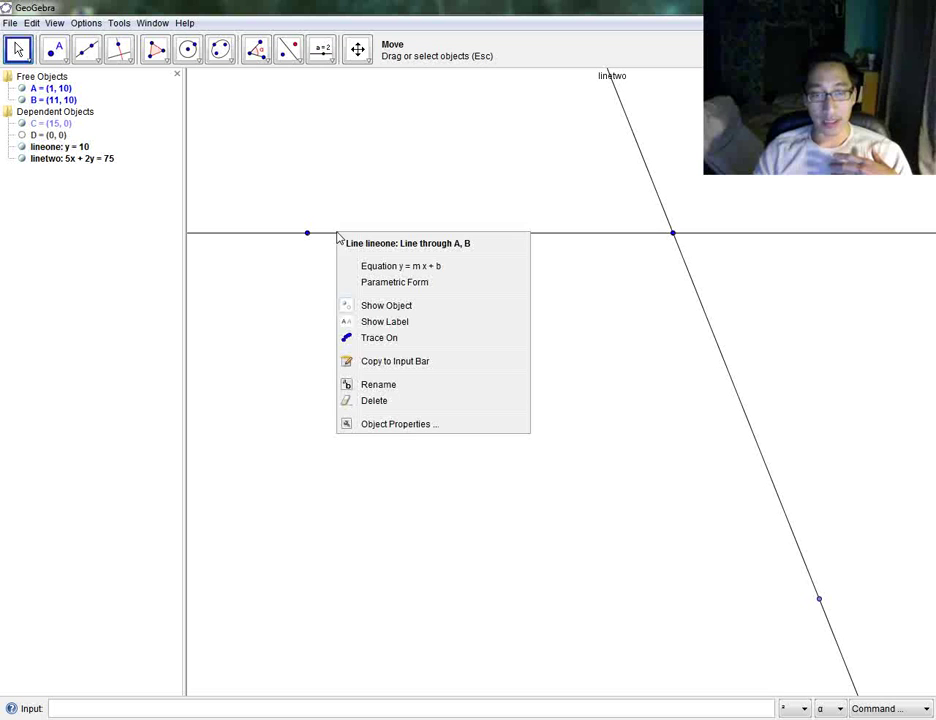
{"action": "left_click", "coordinate": [370, 401]}
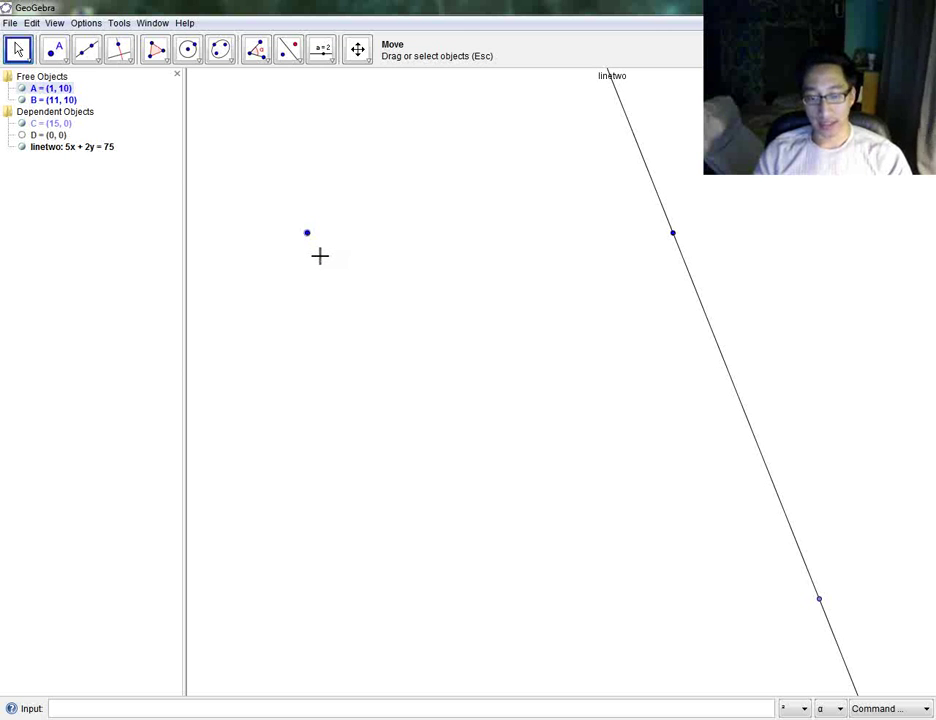
{"action": "key", "text": "Delete"}
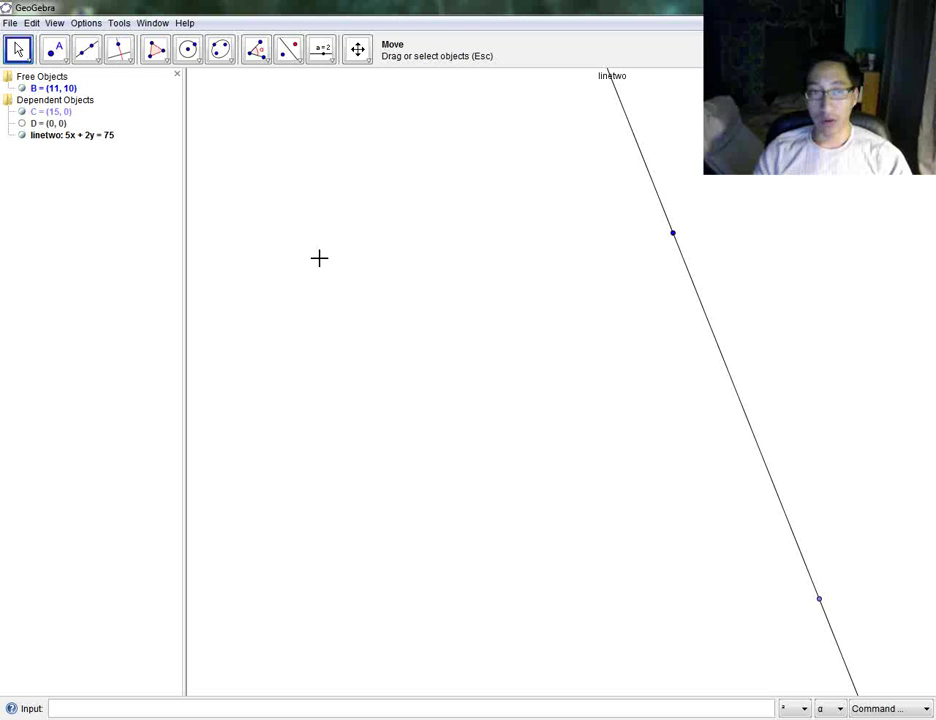
{"action": "left_click", "coordinate": [52, 136]}
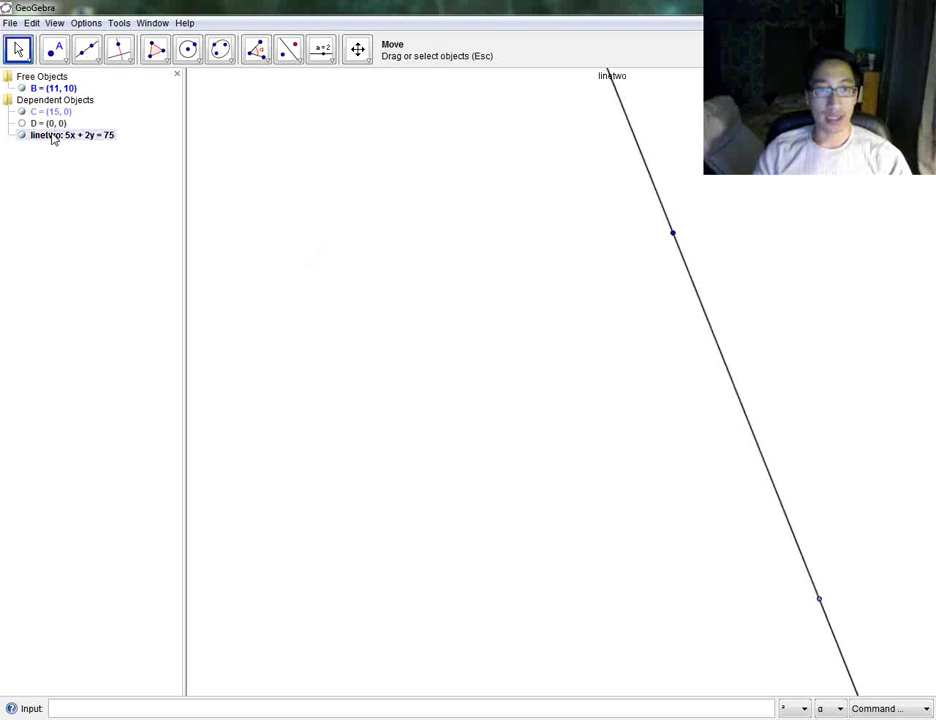
{"action": "key", "text": "Delete"}
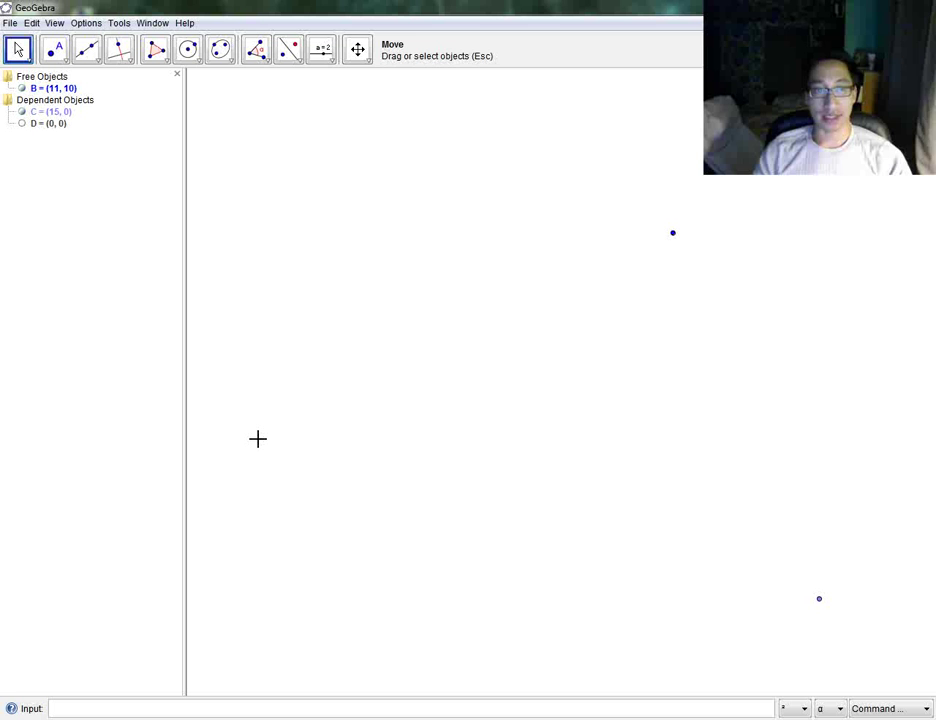